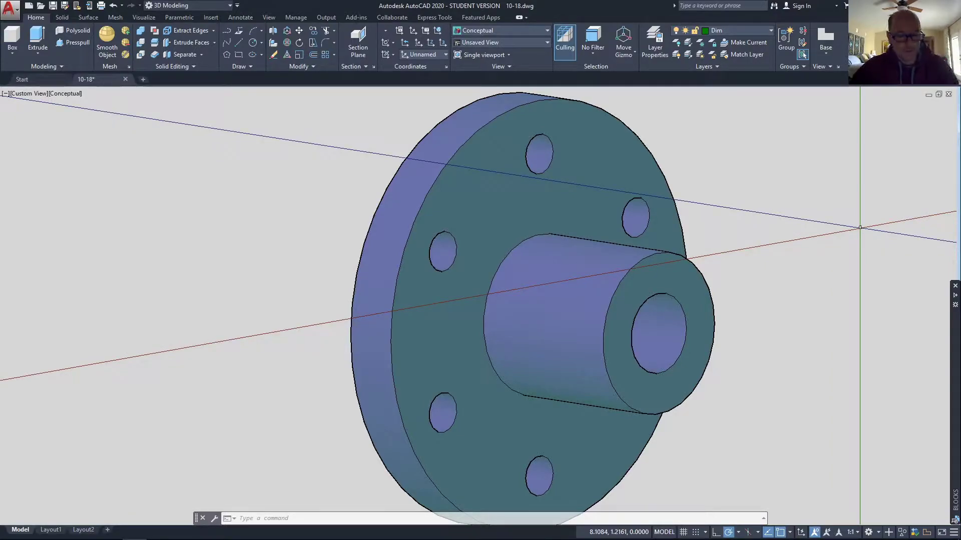
Open Layout1 and make Dim the current layer
shift+middle_drag(850, 258, 599, 302)
scroll(583, 305, up, 2)
scroll(583, 305, down, 2)
click(50, 530)
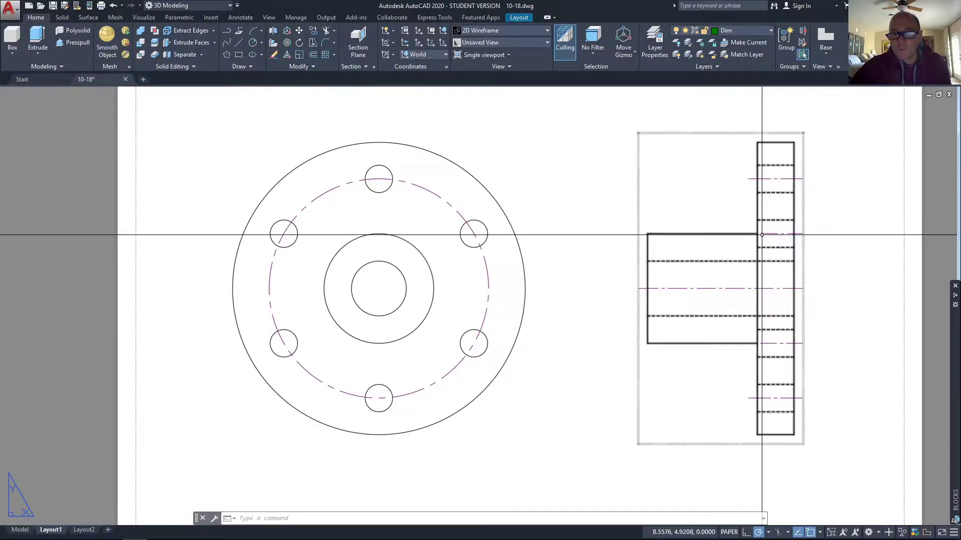
scroll(761, 233, up, 4)
scroll(761, 234, up, 2)
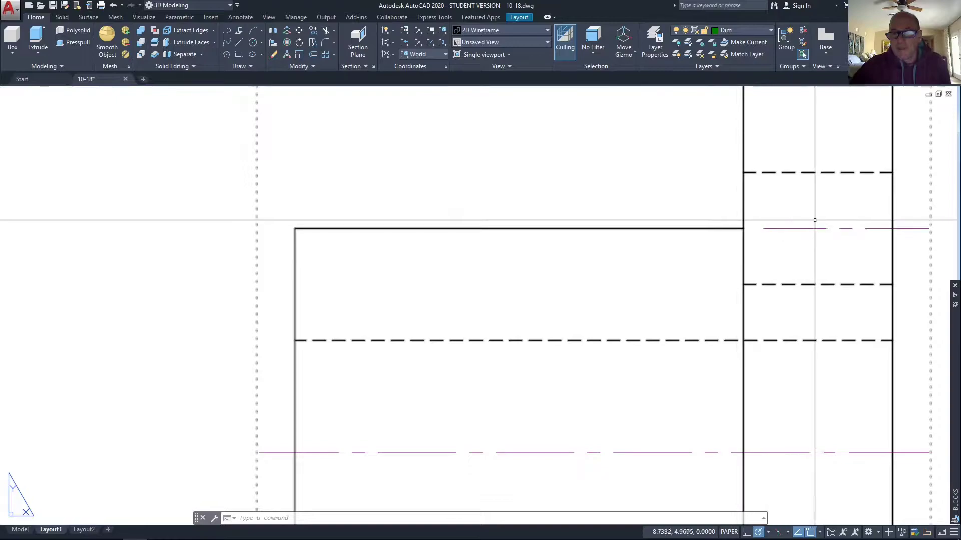
scroll(935, 230, down, 6)
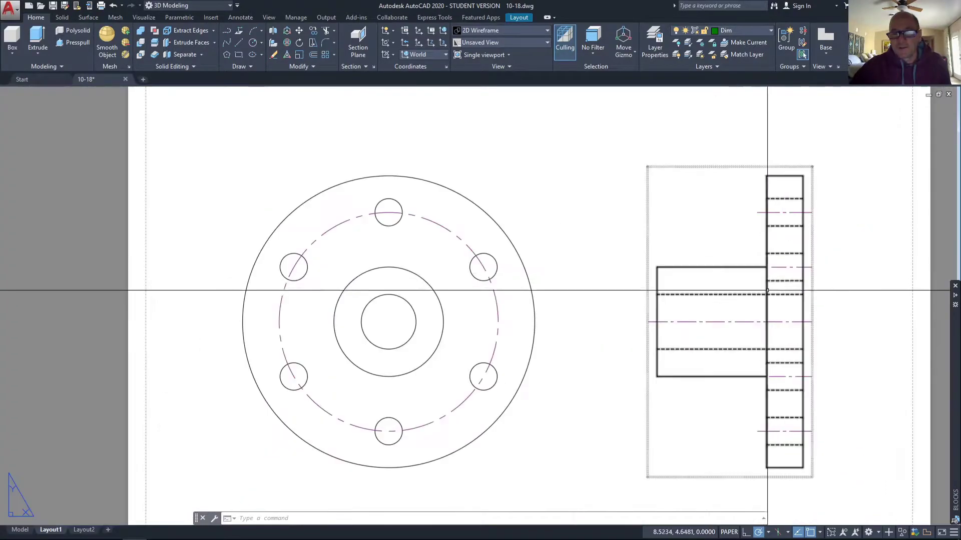
key(Escape)
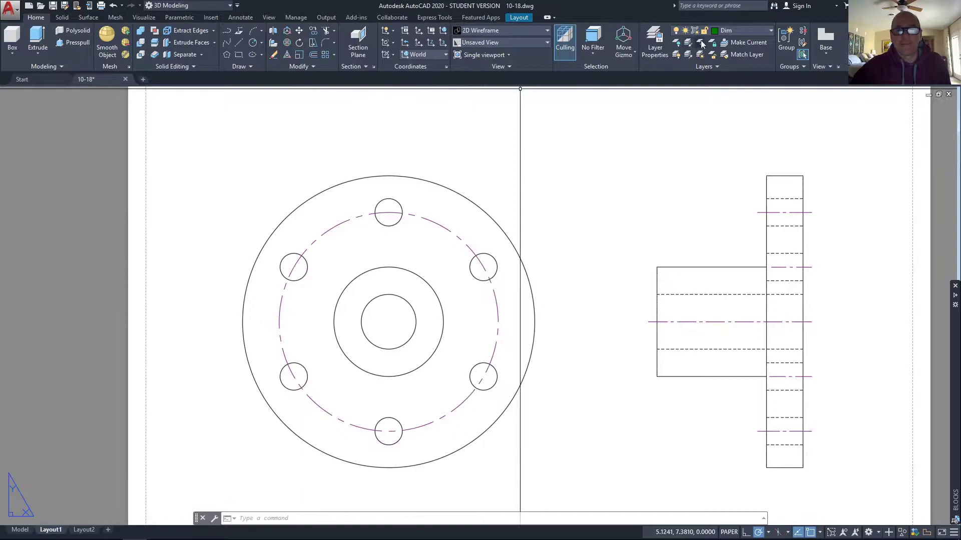
click(751, 31)
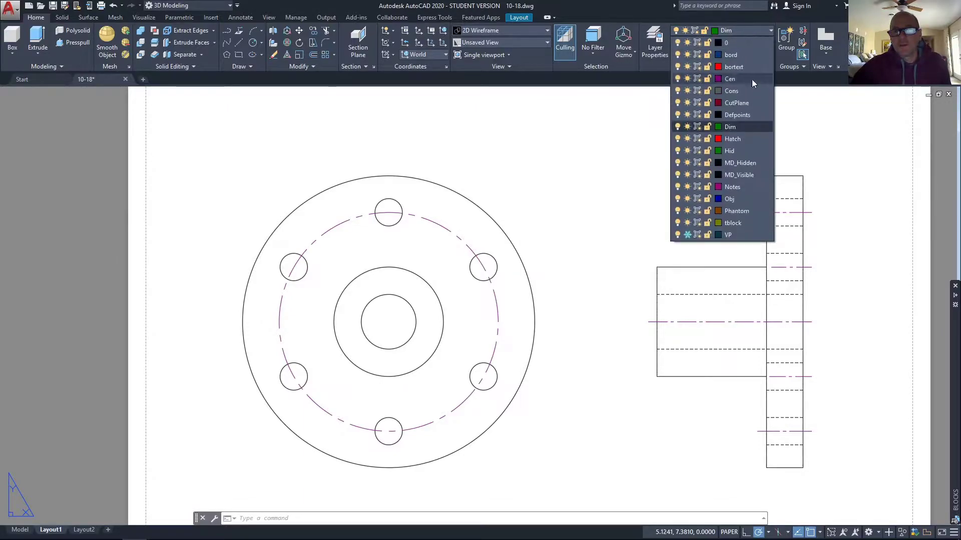
click(742, 127)
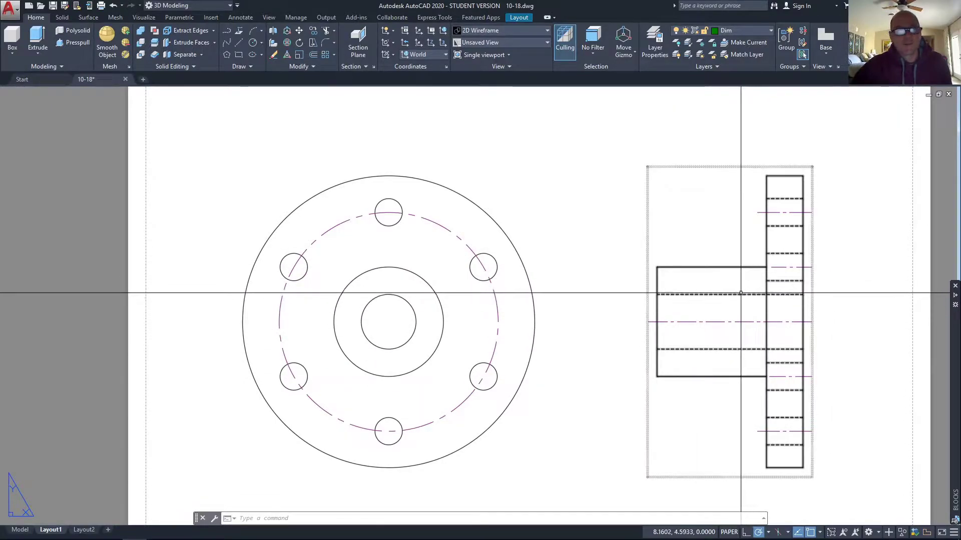
Add a trial linear dimension between the two end corners of the hub in the side view and delete it
click(241, 18)
click(202, 54)
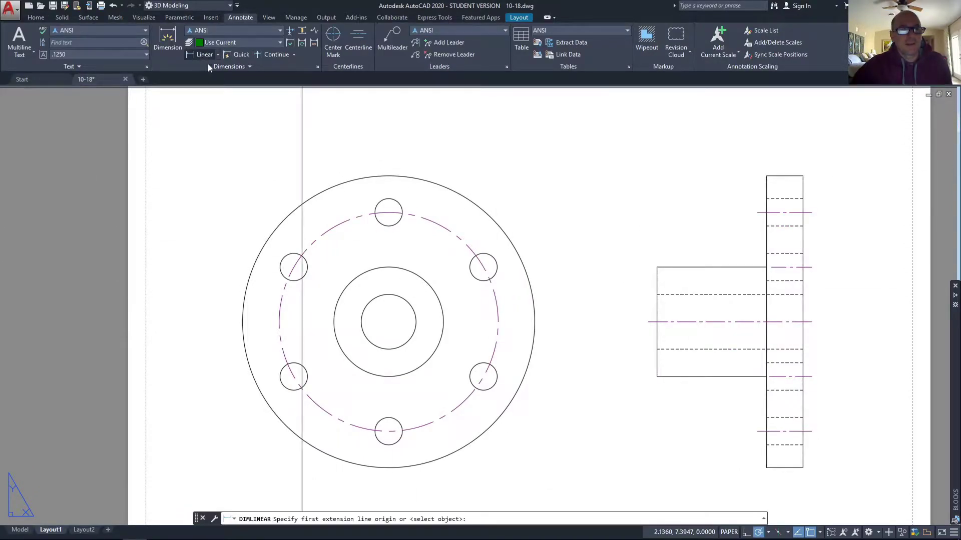
click(656, 269)
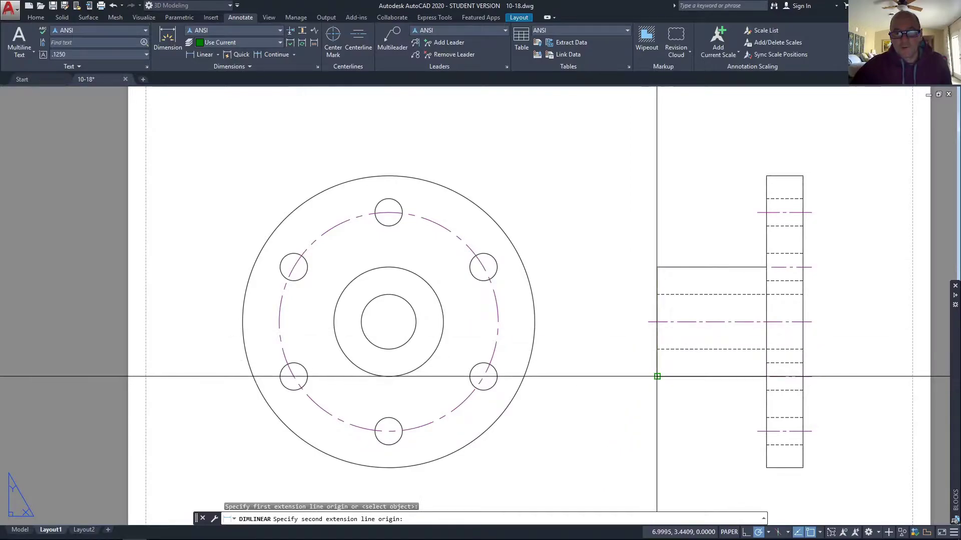
click(656, 375)
click(620, 368)
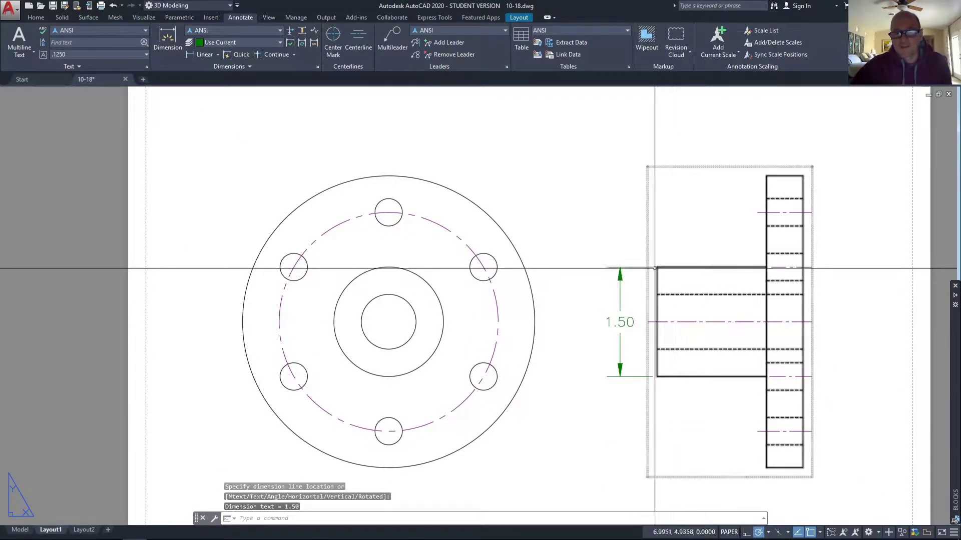
click(625, 269)
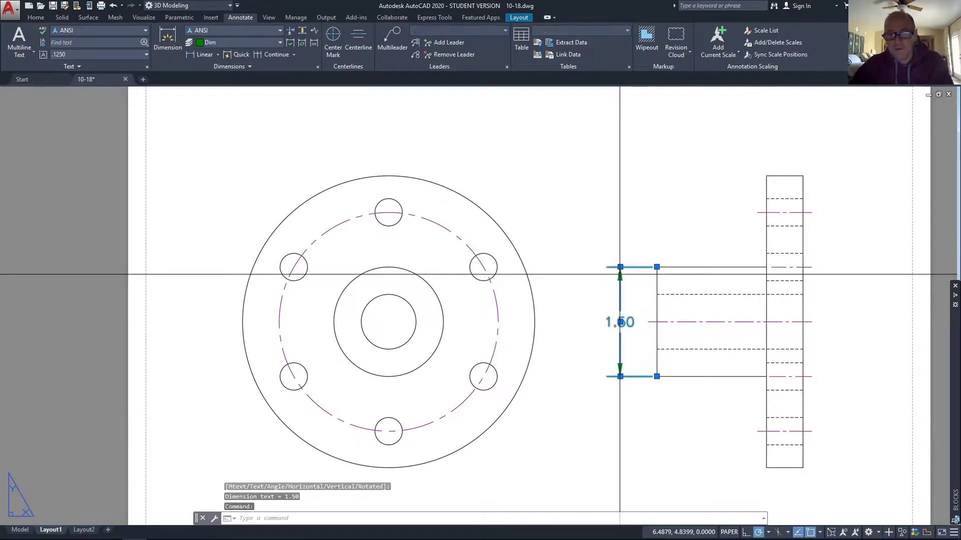
key(Delete)
Add a vertical linear dimension to the hub in the side view by selecting its end edge as the object
click(204, 54)
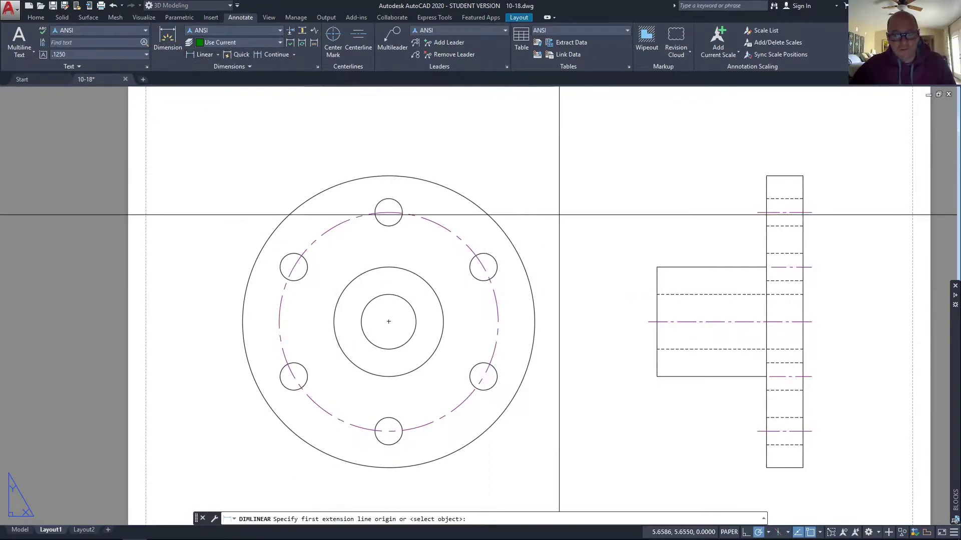
key(Return)
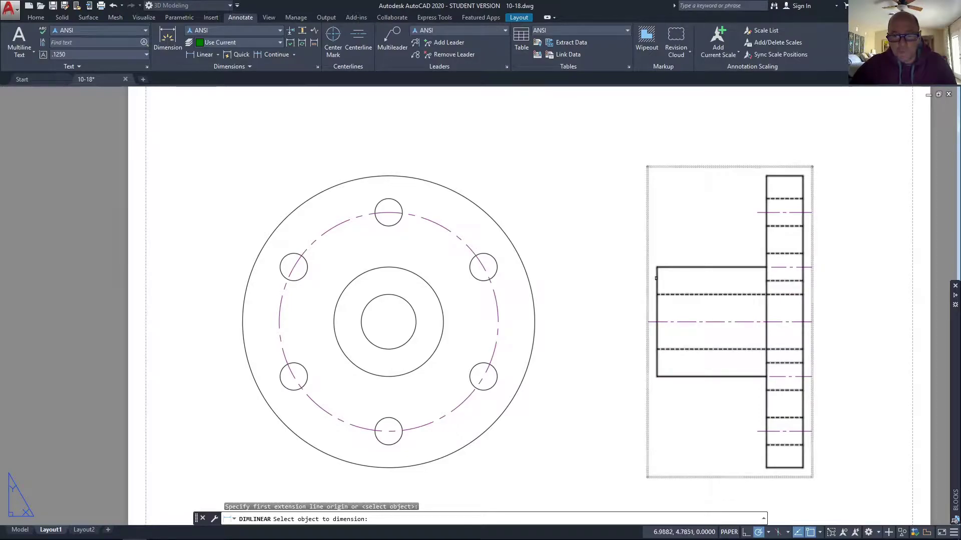
click(657, 279)
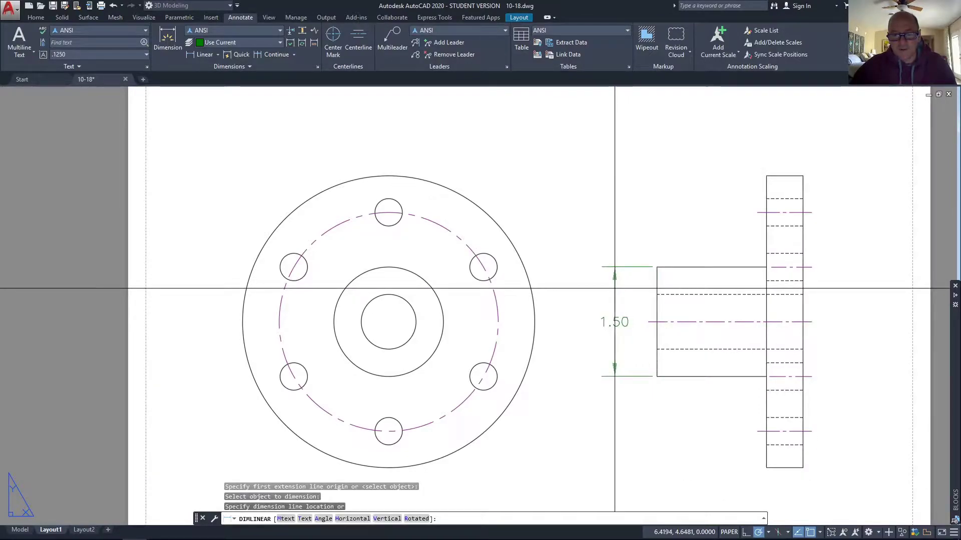
click(615, 289)
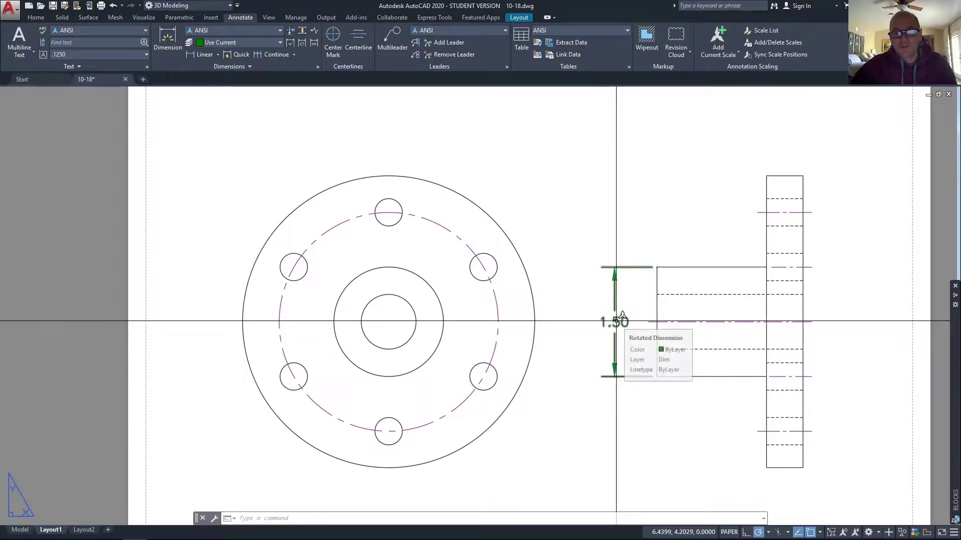
Open the hub dimension's text for editing
click(622, 315)
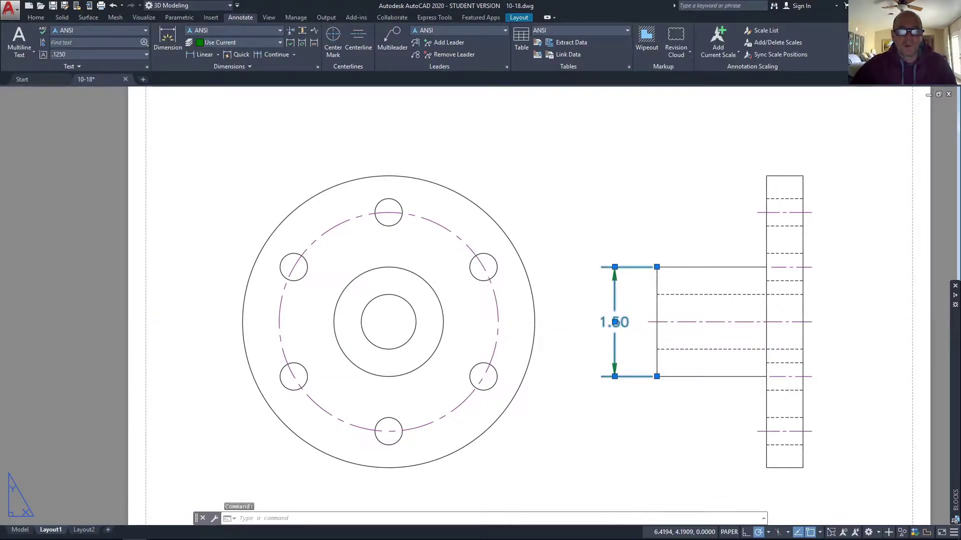
double_click(614, 322)
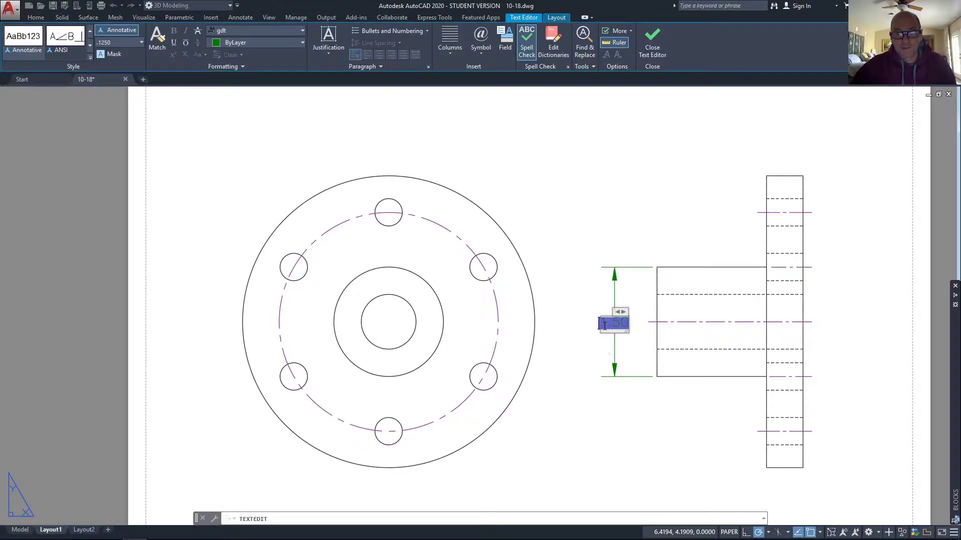
scroll(605, 328, up, 8)
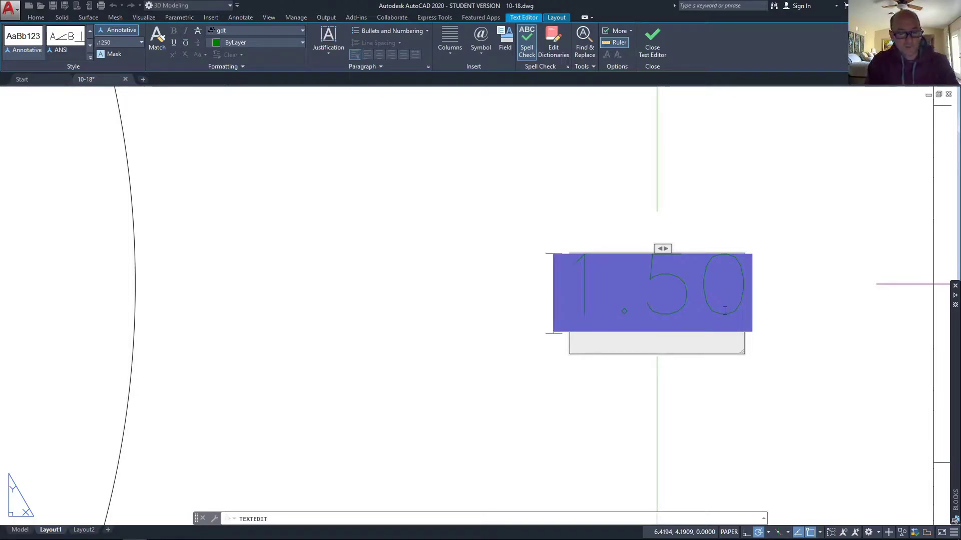
Try the prefix 3X in front of the hub dimension's value and undo it
text(3)
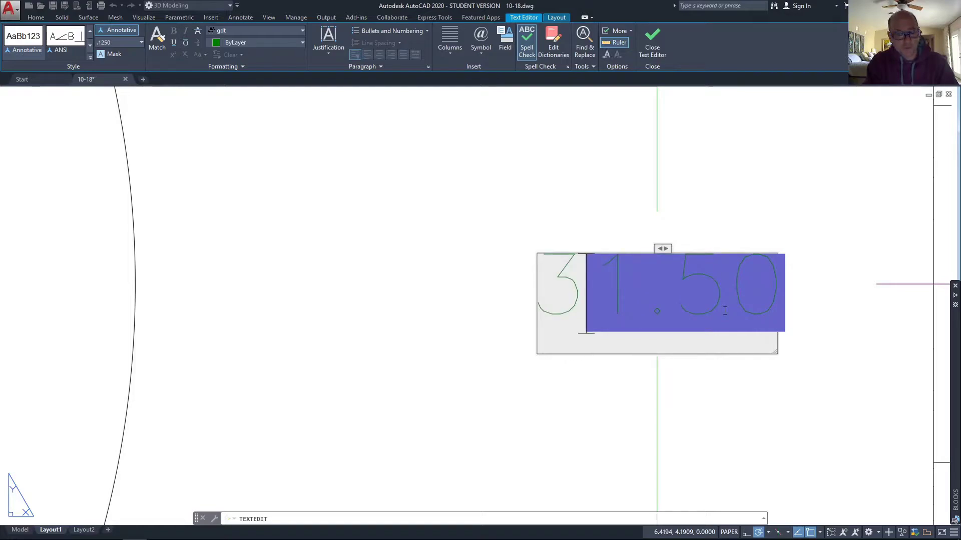
text(X)
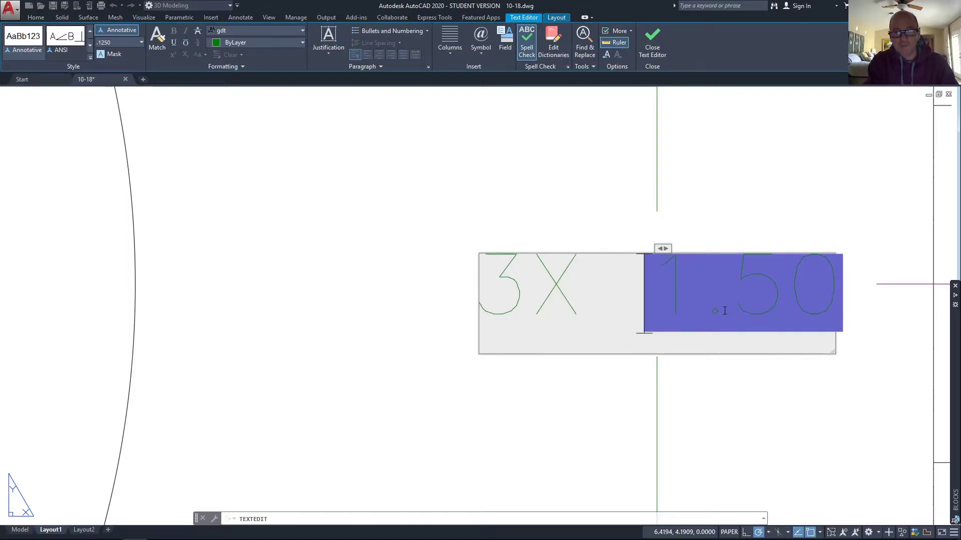
key(ctrl+z)
key(ctrl+z)
key(ctrl+z)
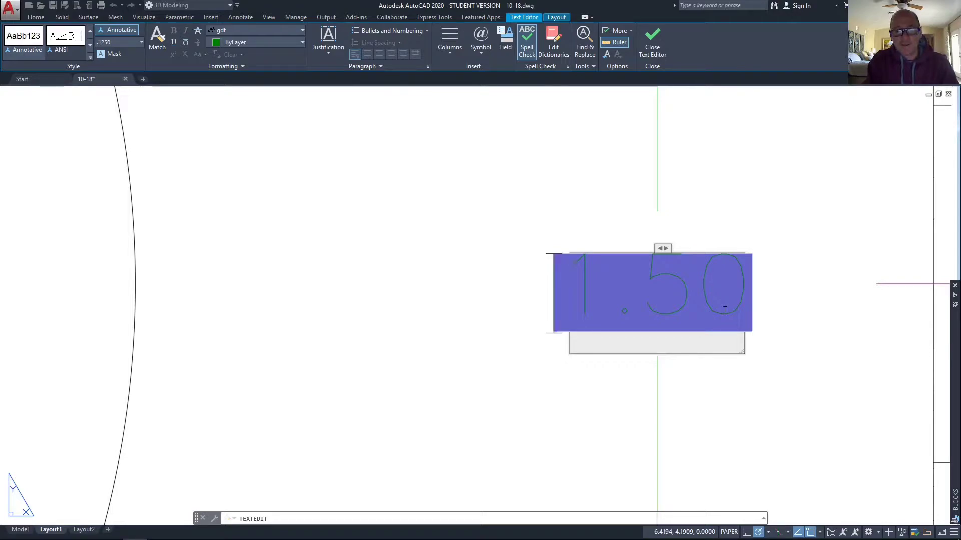
Prefix the hub dimension's value with the diameter symbol from the gdt font and finish the text edit
text(n)
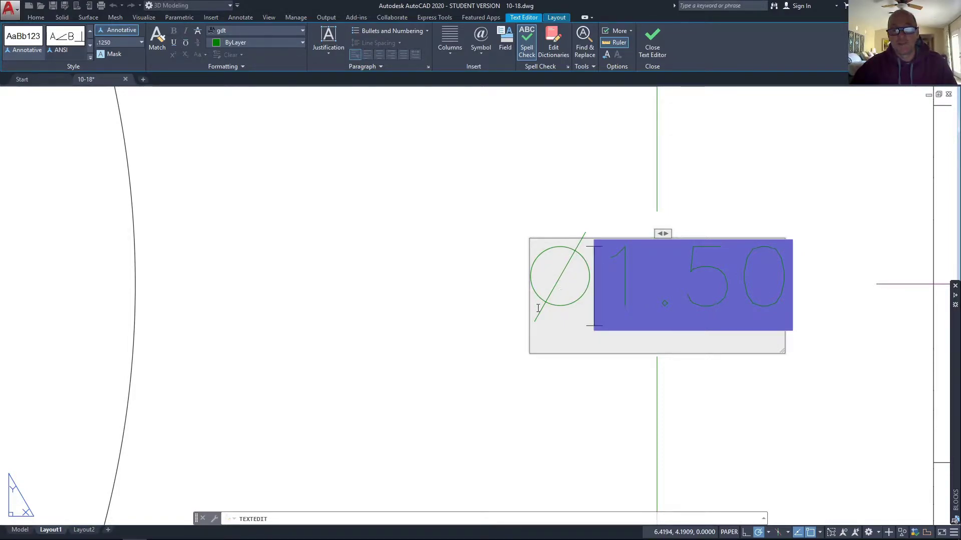
click(458, 177)
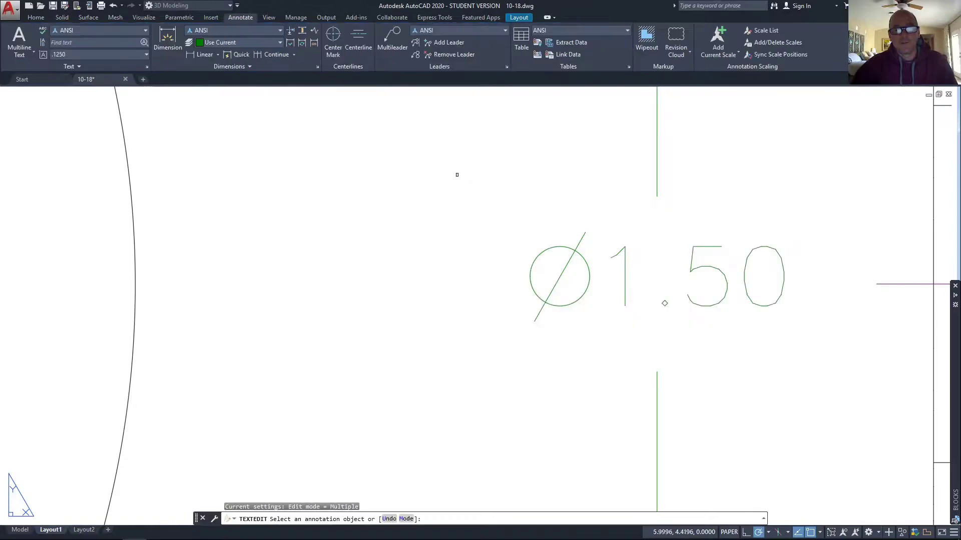
key(Escape)
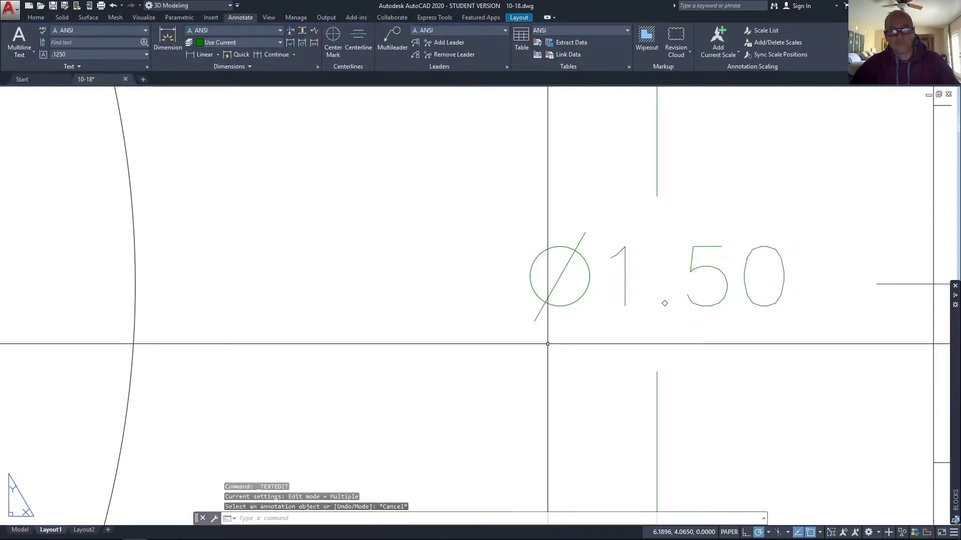
Dimension the flange's full height along its outer face in the side view and prefix the value with the diameter symbol
scroll(618, 338, down, 3)
scroll(618, 337, down, 2)
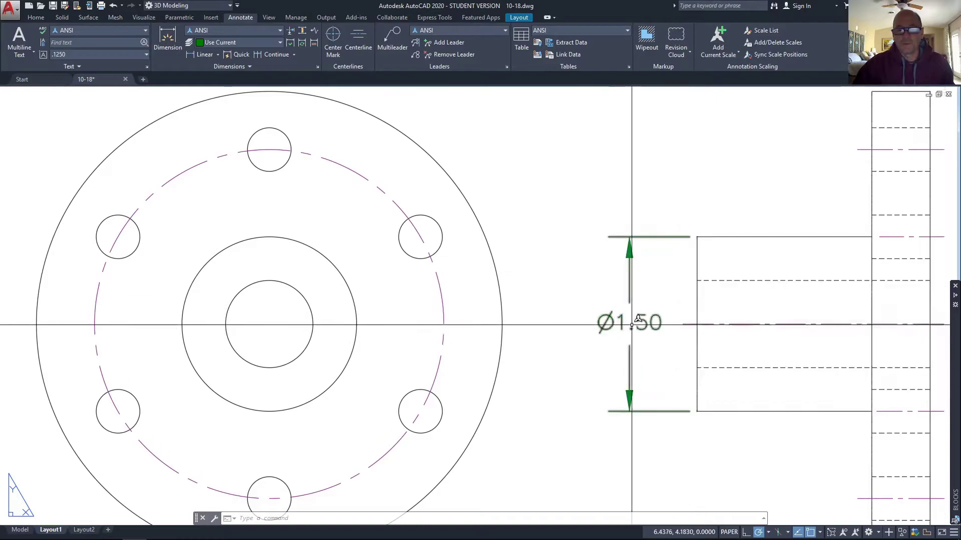
middle_drag(613, 266, 604, 241)
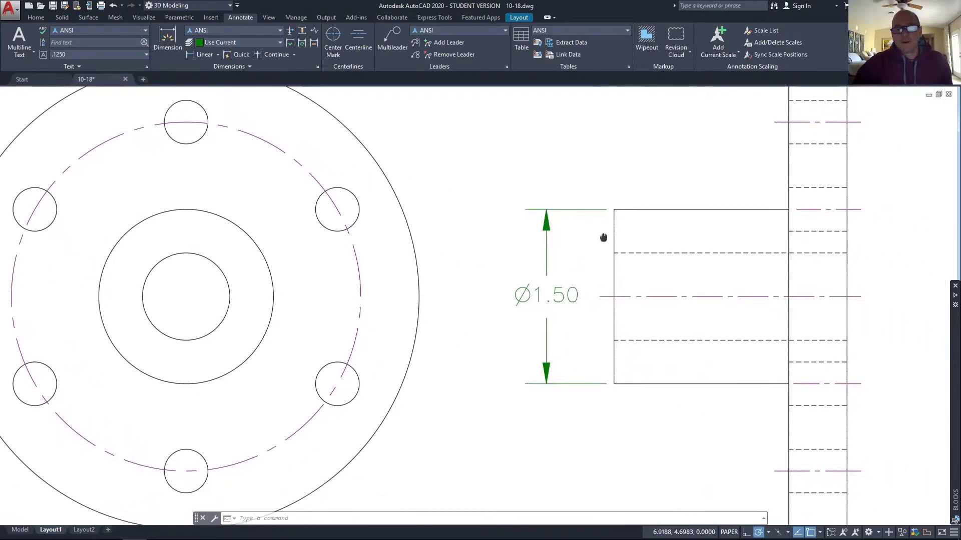
scroll(607, 211, down, 3)
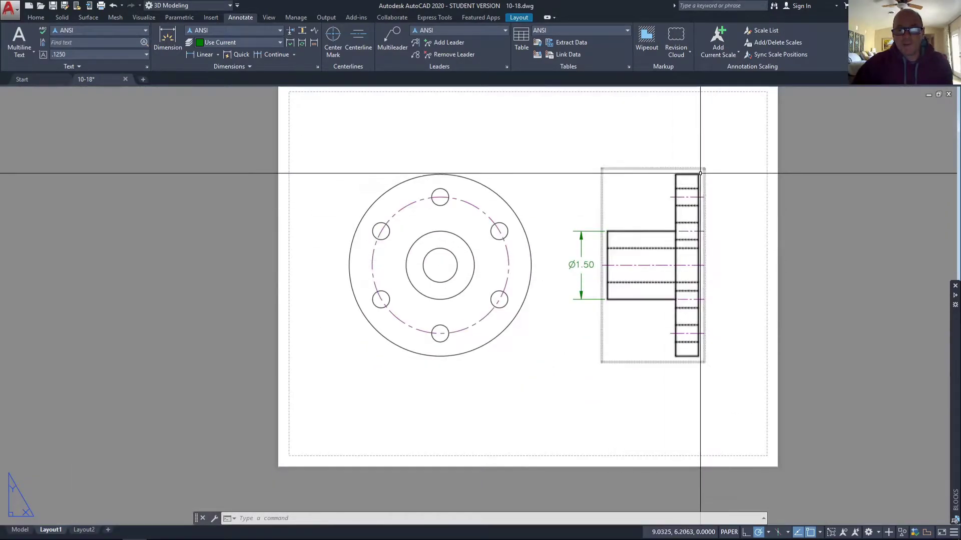
click(199, 55)
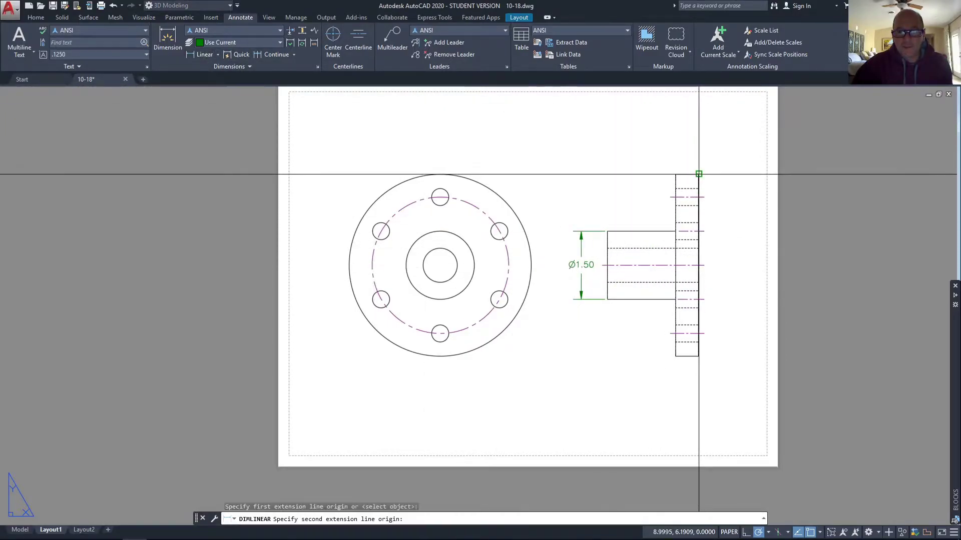
click(699, 356)
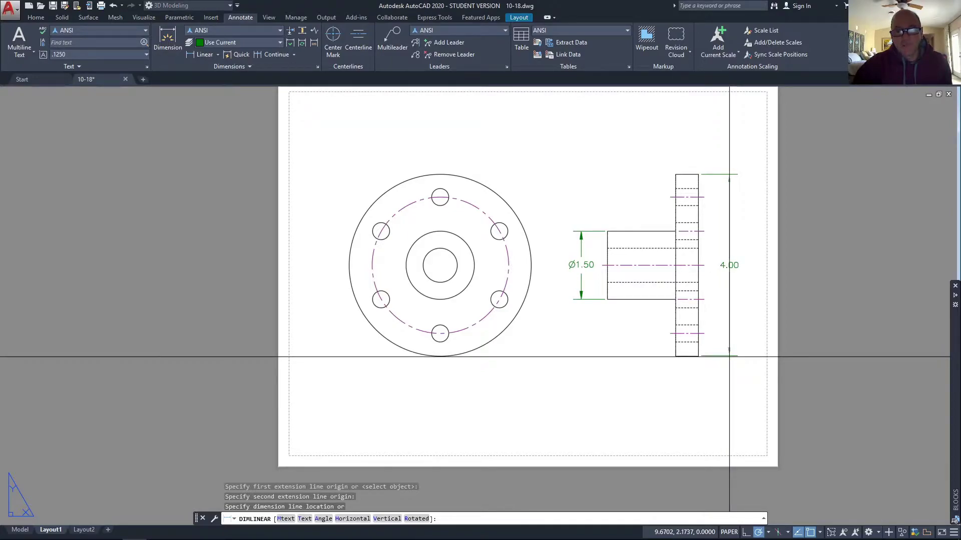
click(729, 356)
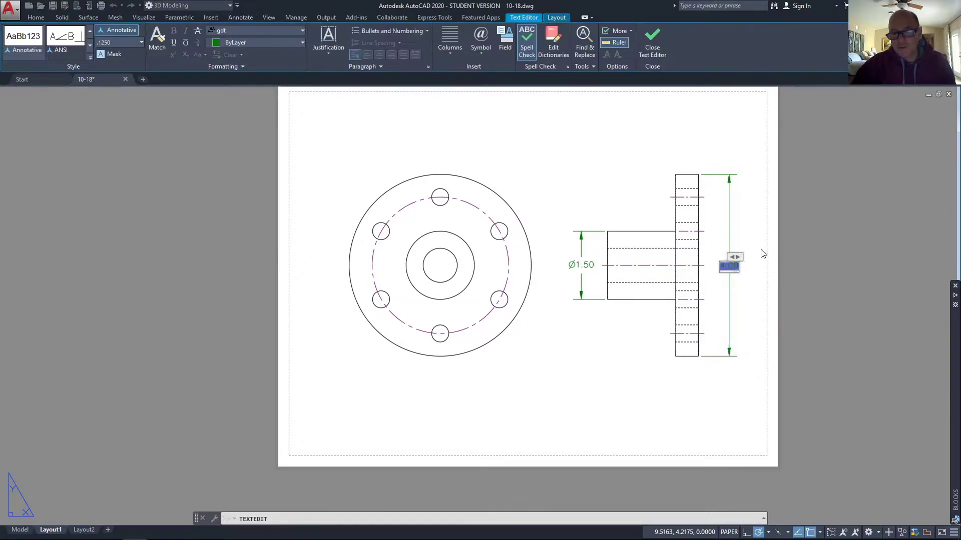
click(743, 215)
key(Escape)
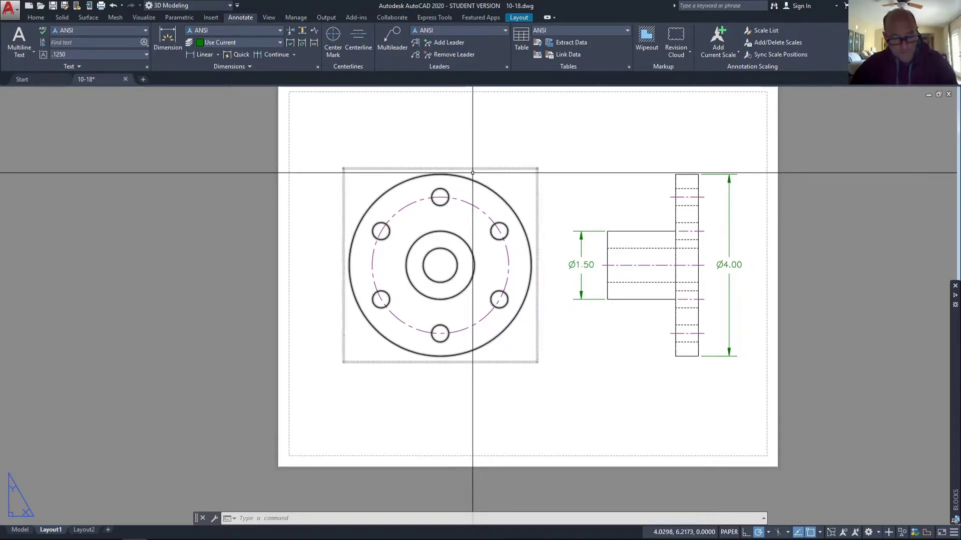
Add a diameter dimension to the upper-right bolt hole in the front view, with its text outside the flange
click(217, 55)
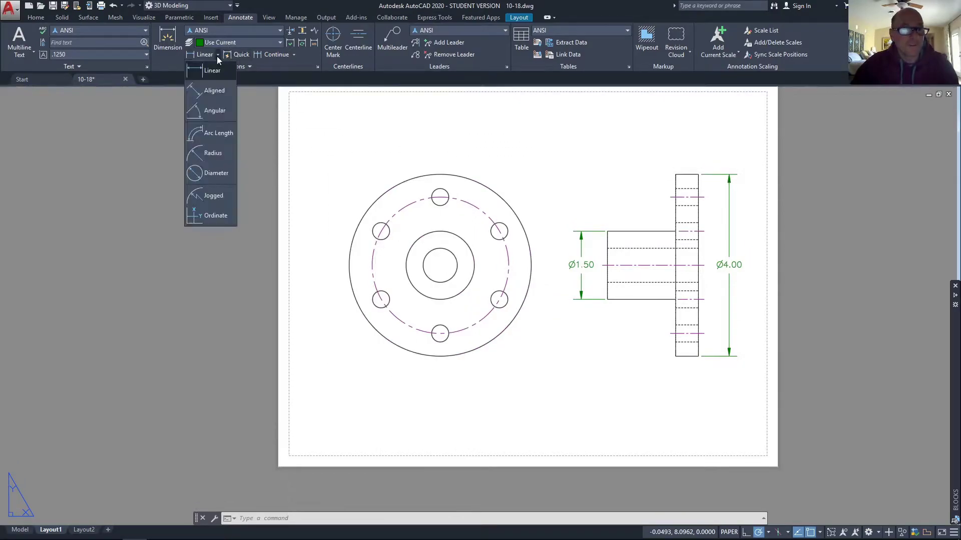
click(207, 173)
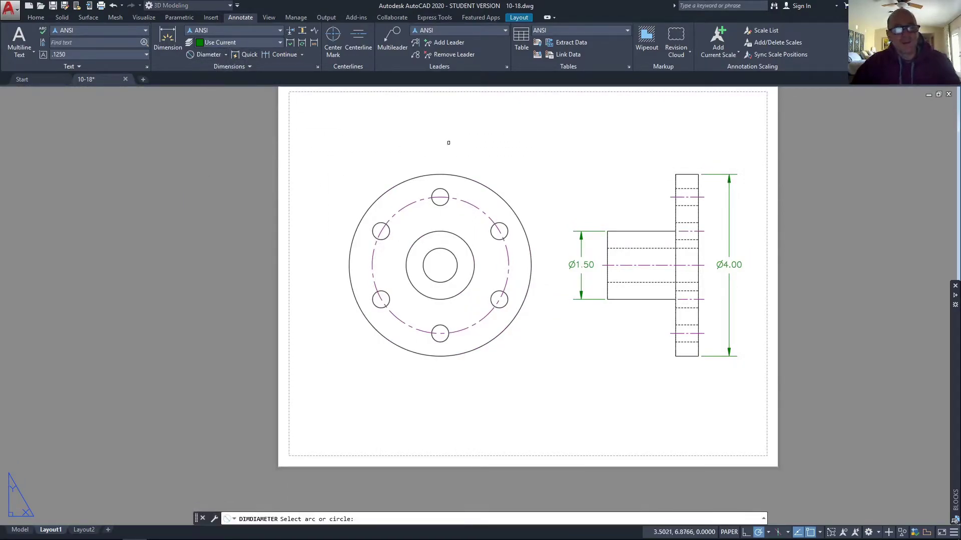
click(502, 223)
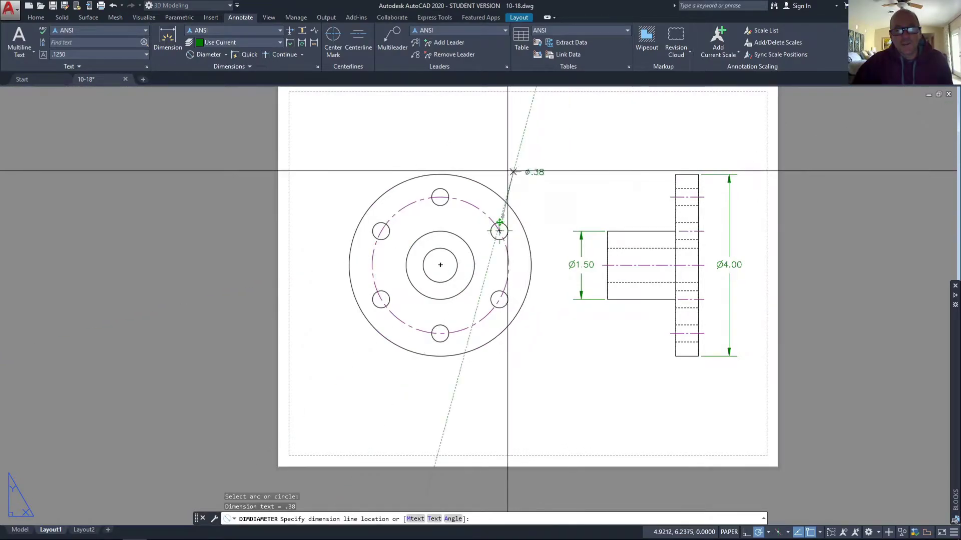
scroll(522, 209, up, 8)
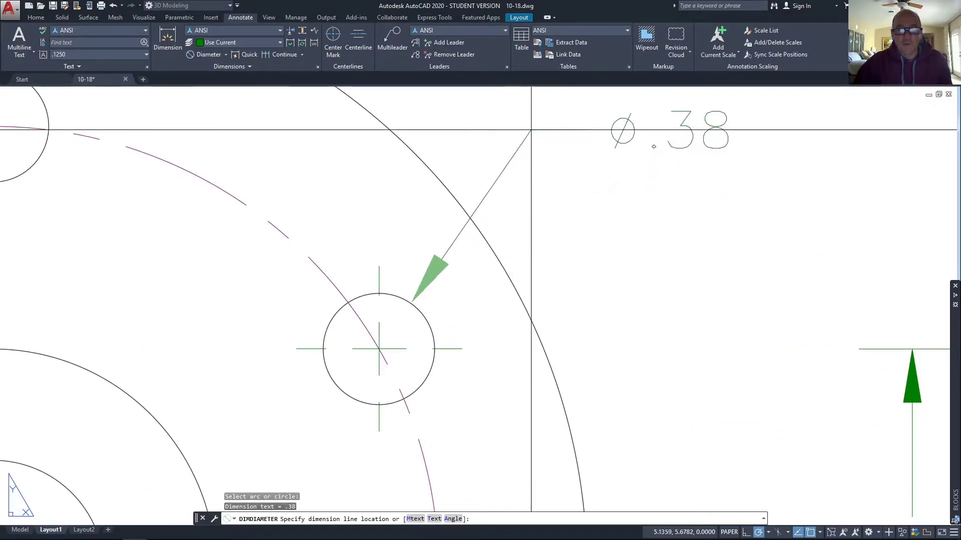
scroll(577, 282, down, 6)
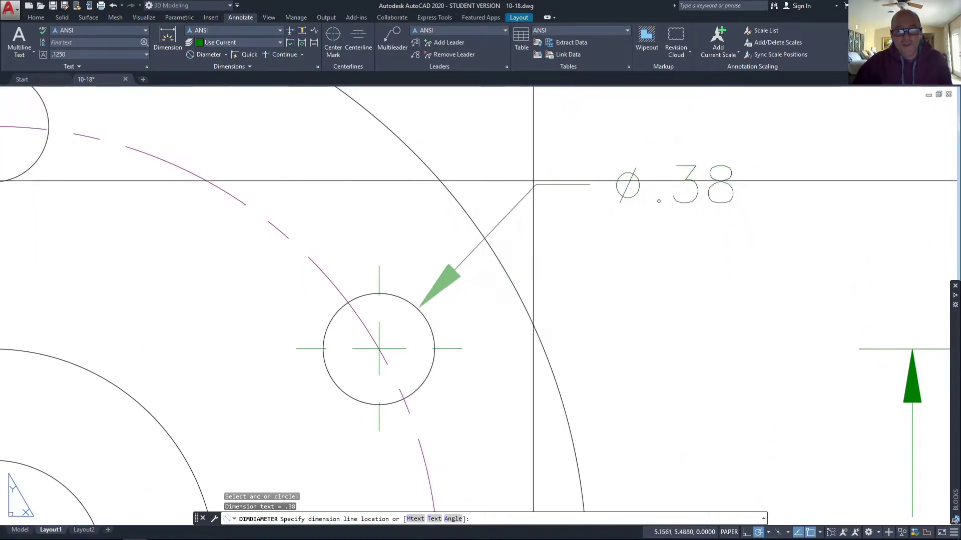
mouse_move(512, 147)
middle_down()
mouse_move(446, 160)
mouse_move(393, 135)
middle_up()
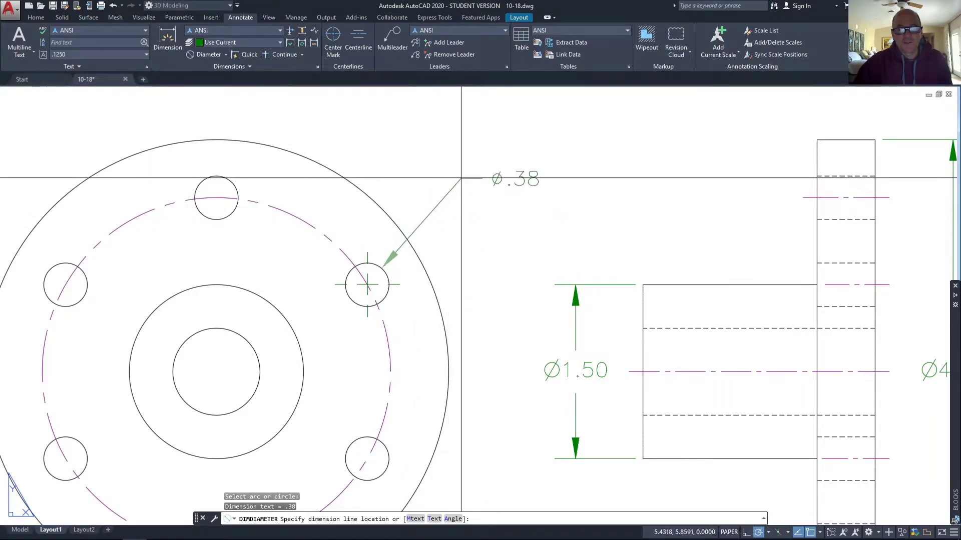
click(455, 166)
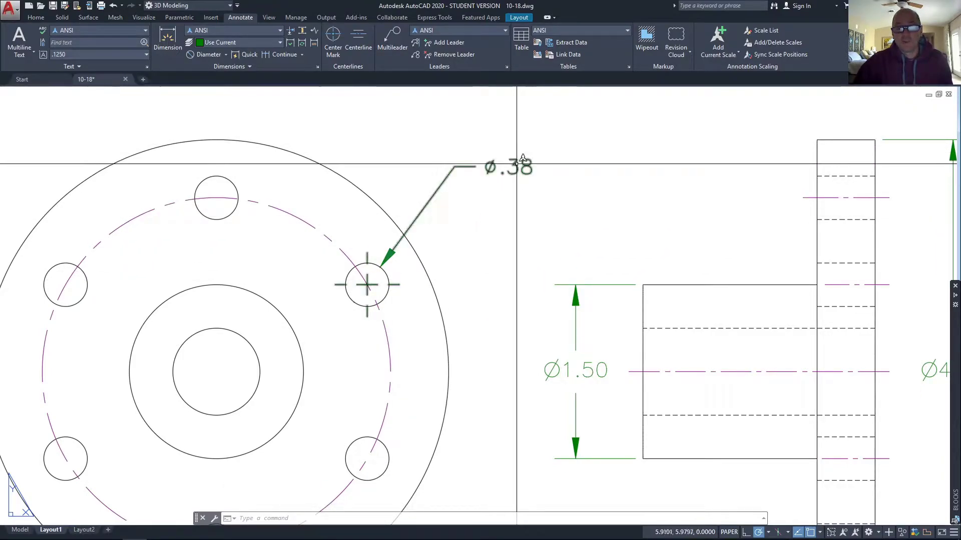
Prefix the bolt-hole dimension with 6X, add EQ.SP. on a second line, and set the text justification to Middle Left
double_click(509, 166)
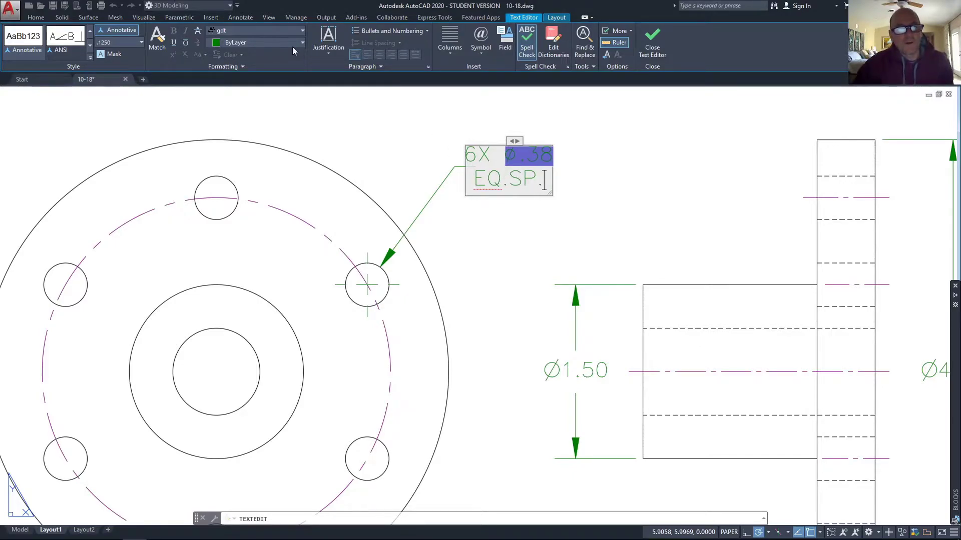
click(327, 55)
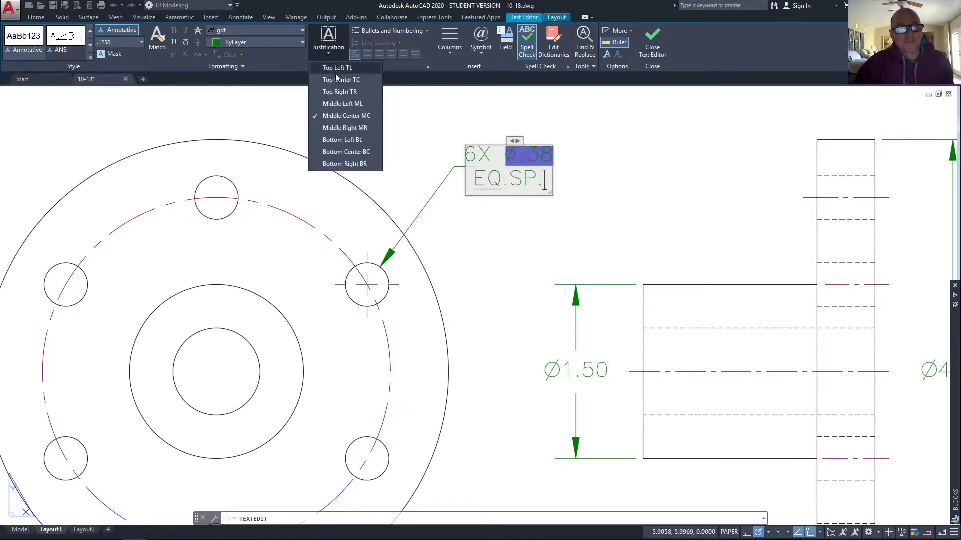
click(343, 104)
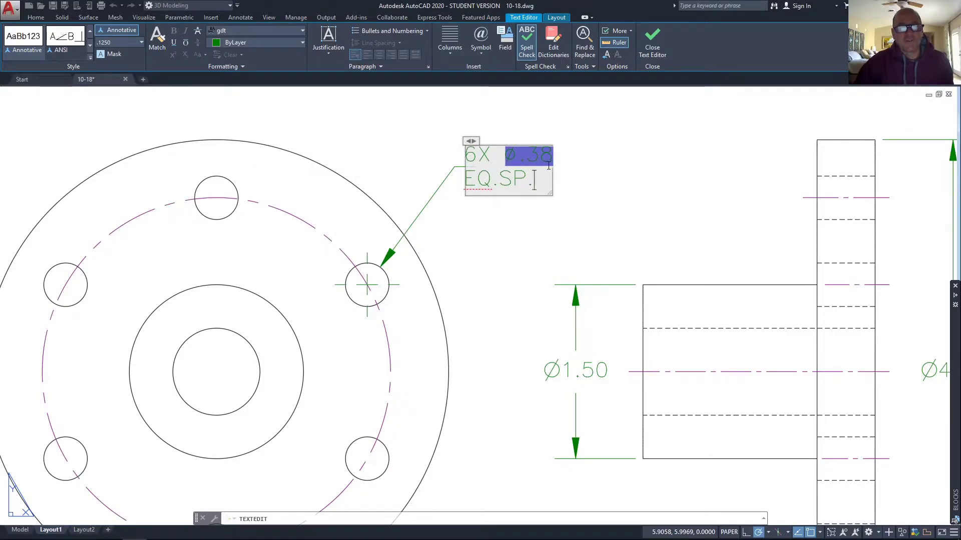
click(428, 142)
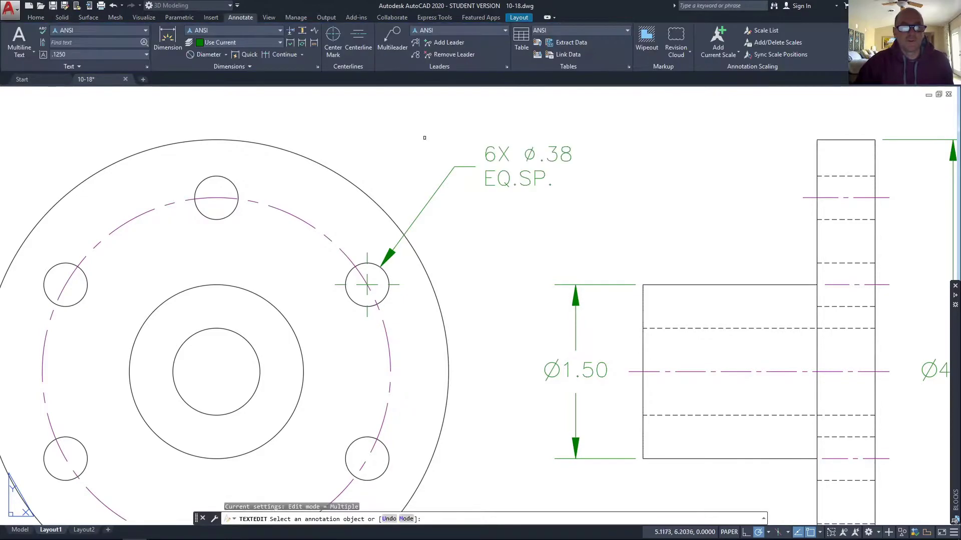
key(Escape)
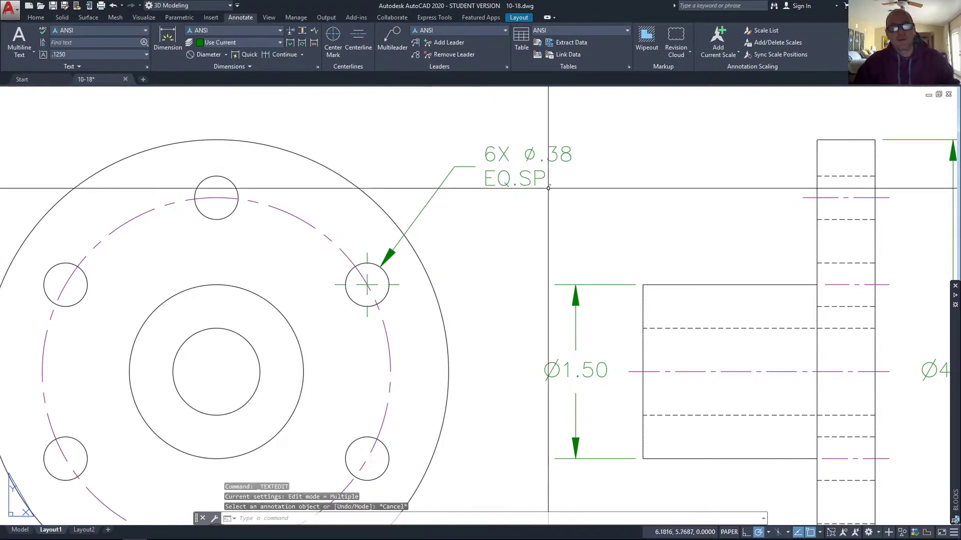
Set the precision of the bolt-hole diameter dimension to three decimal places (0.000)
click(554, 151)
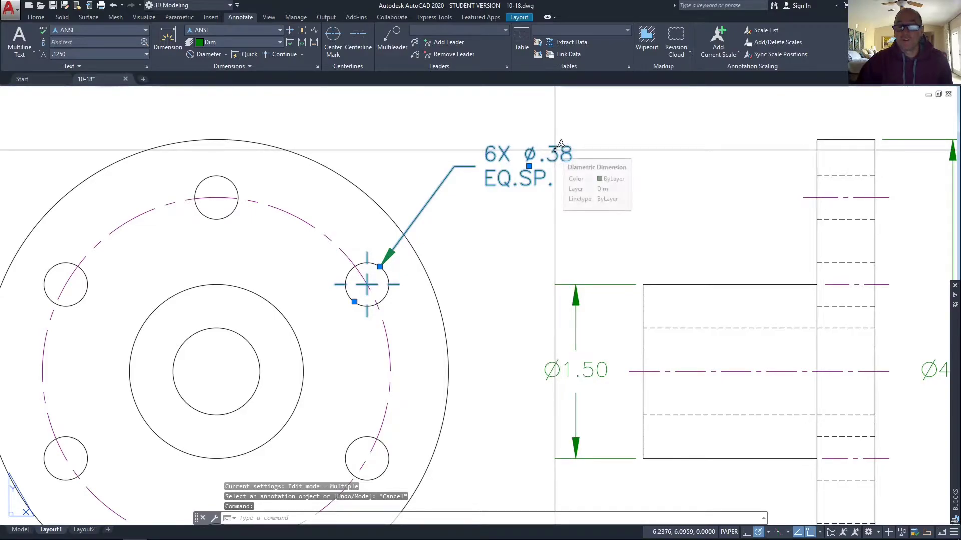
right_click(555, 153)
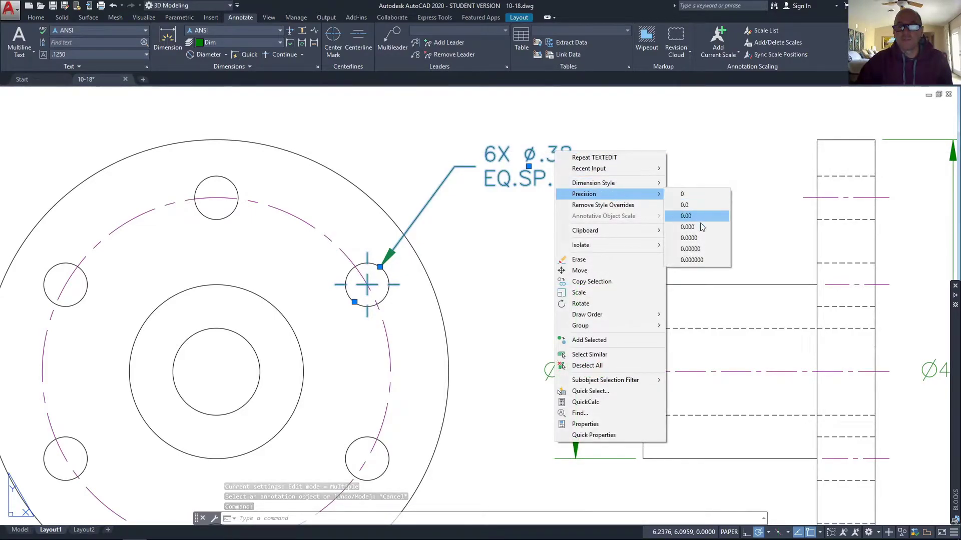
click(698, 226)
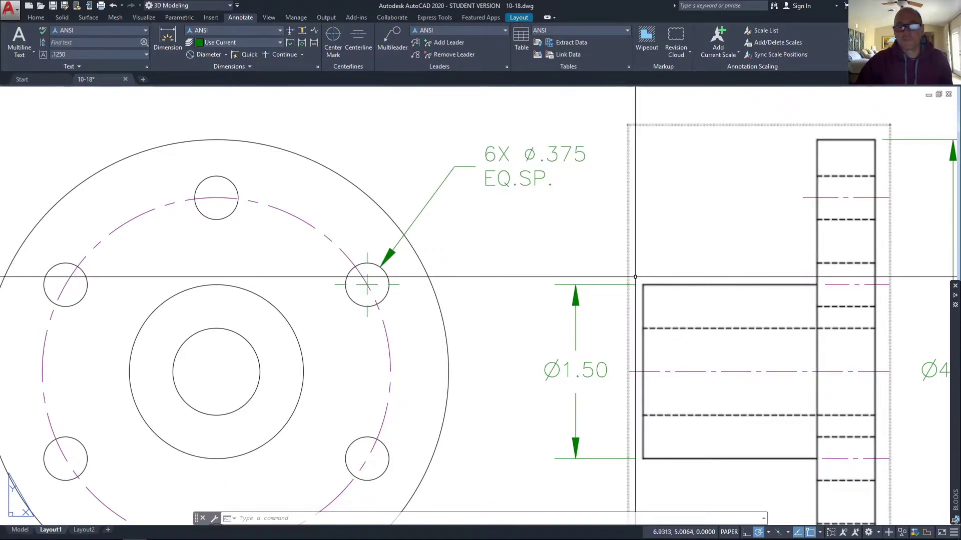
Dimension the bolt circle's diameter in the front view, placing its text above the bolt-hole note
scroll(587, 287, down, 2)
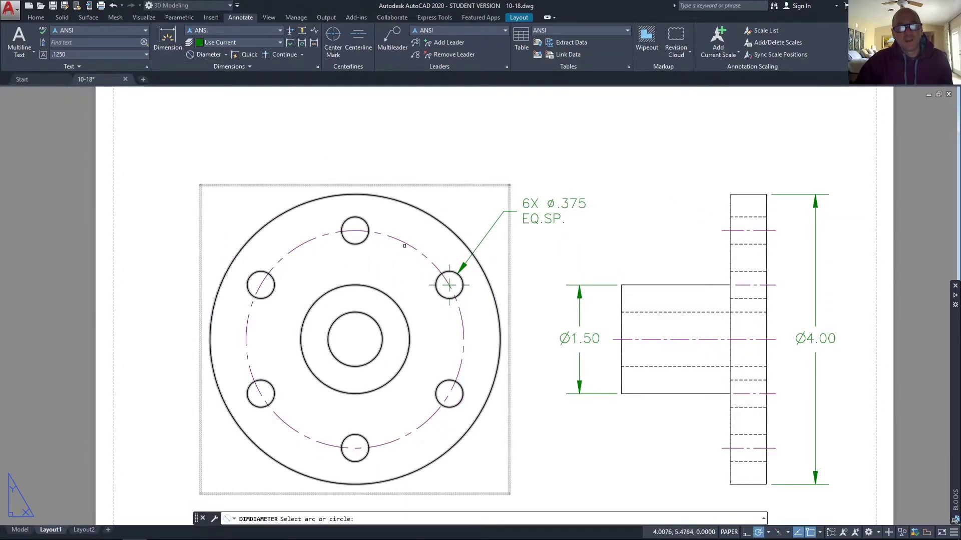
click(401, 240)
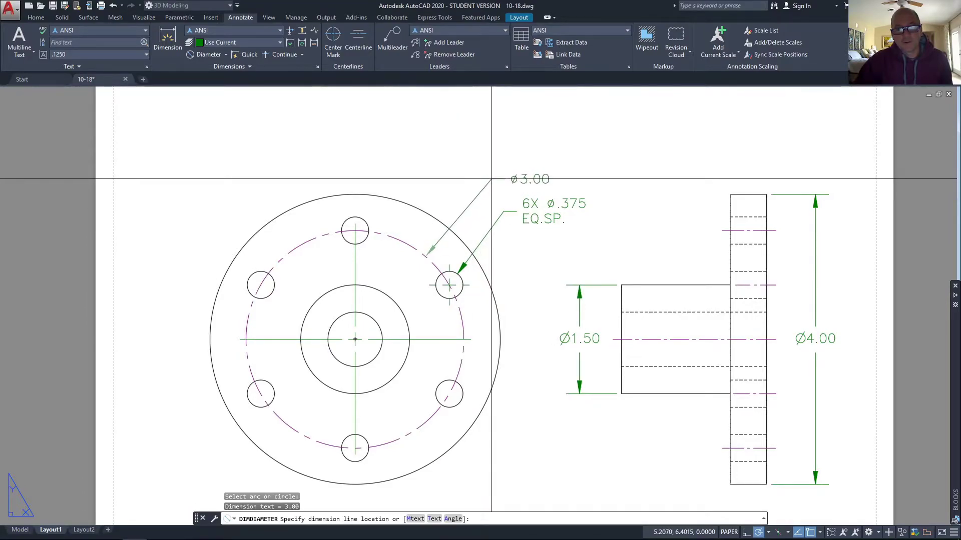
click(491, 178)
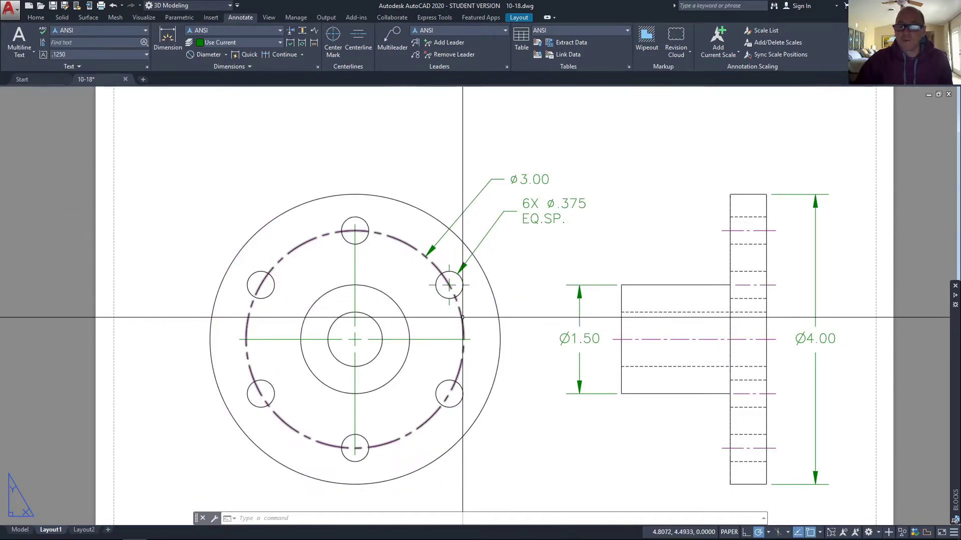
Set the center mark of the bolt-hole diameter dimension to None in its properties
scroll(468, 291, up, 2)
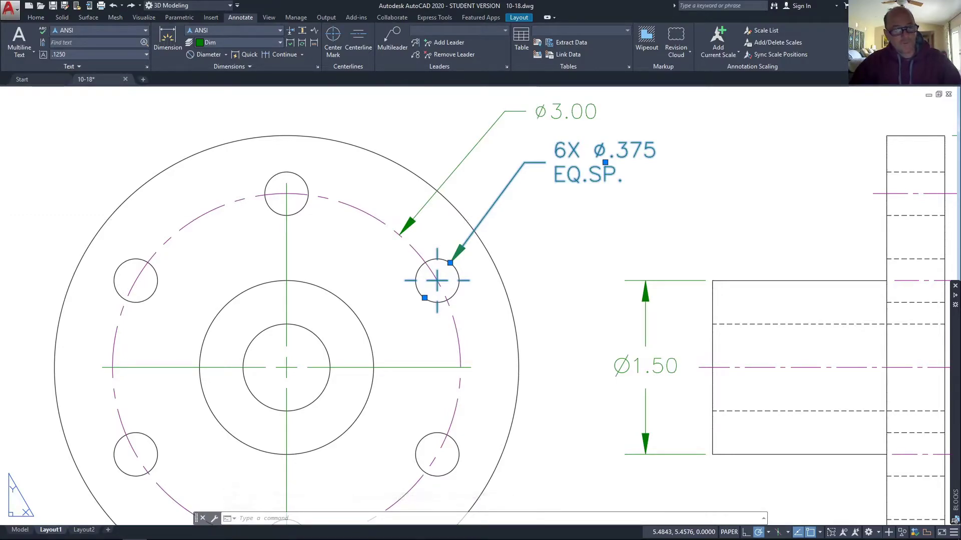
key(ctrl+1)
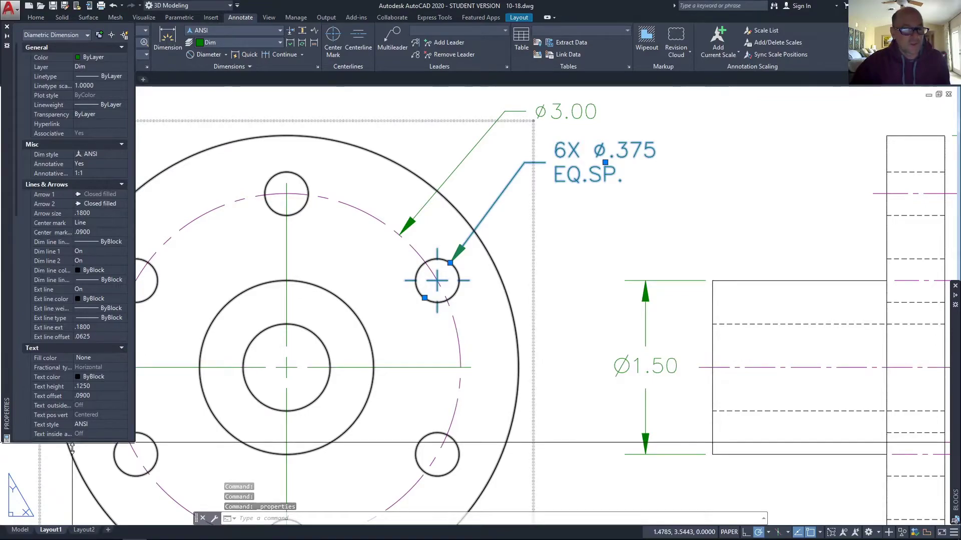
drag(73, 445, 74, 502)
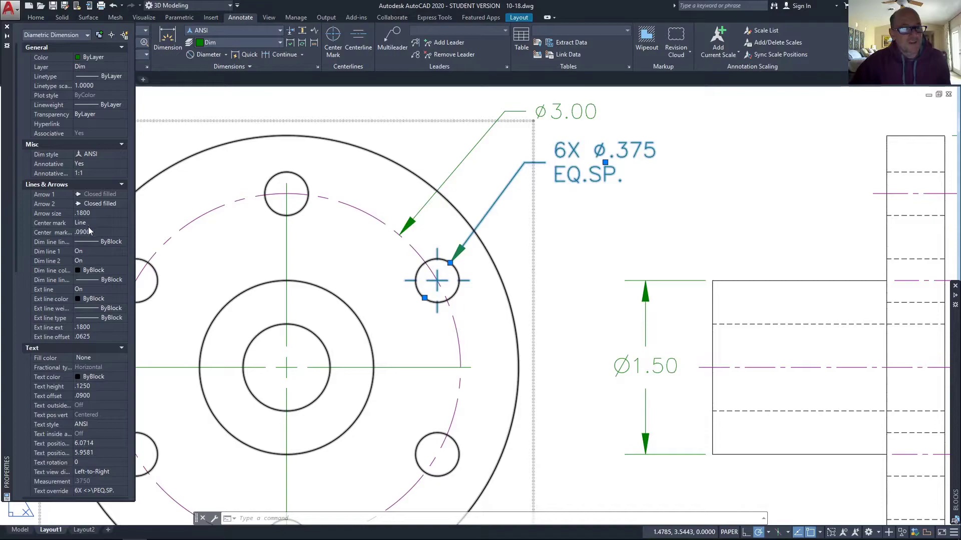
click(122, 222)
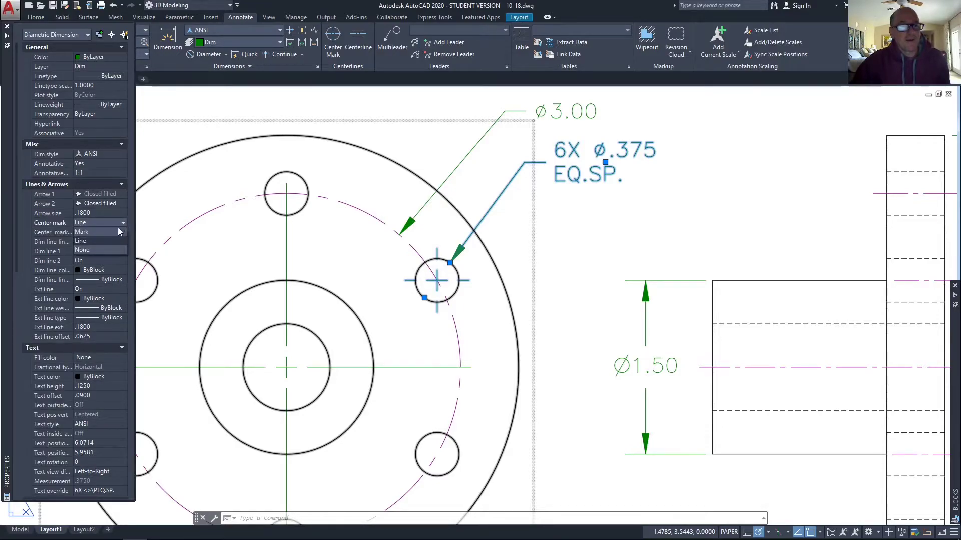
click(104, 250)
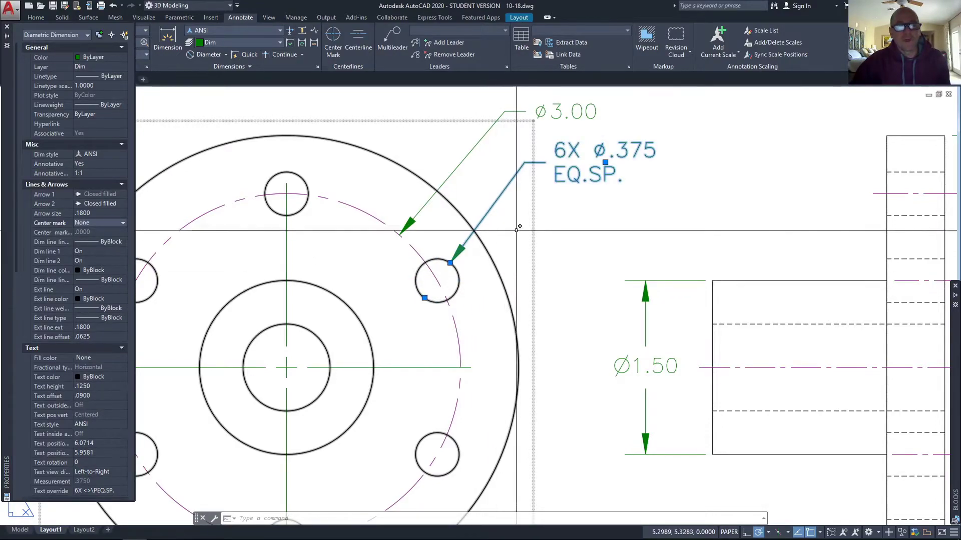
key(Escape)
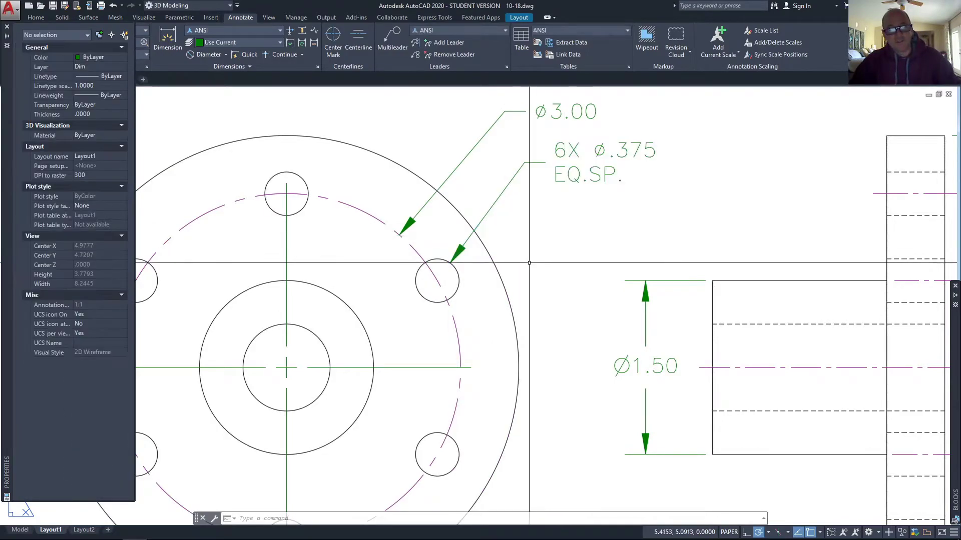
click(6, 27)
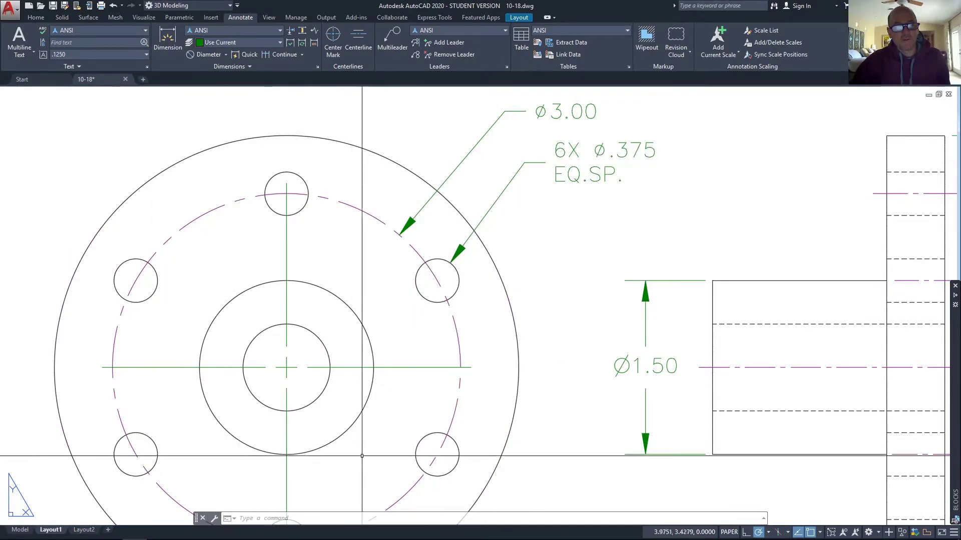
Set the center mark of the bolt-circle diameter dimension to None in its properties
click(455, 169)
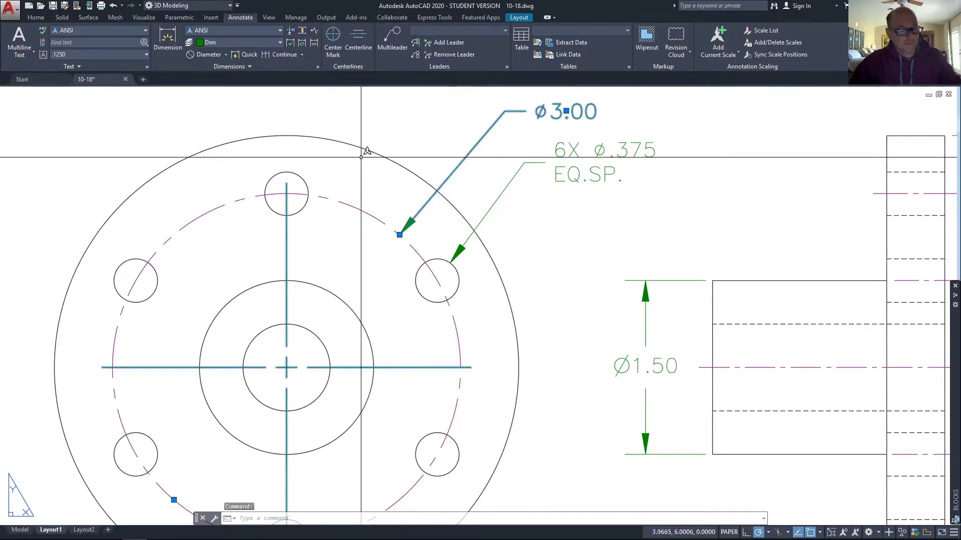
key(ctrl+1)
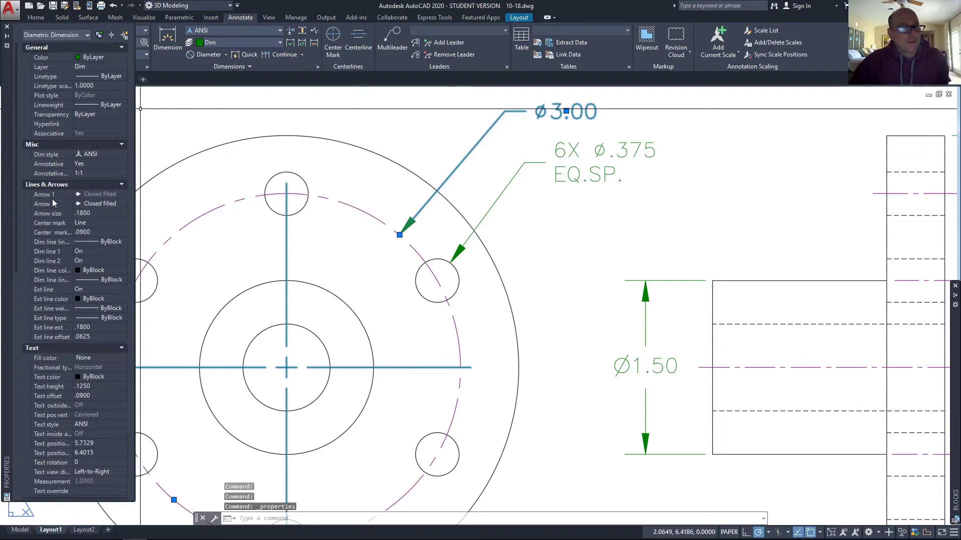
click(118, 224)
click(104, 250)
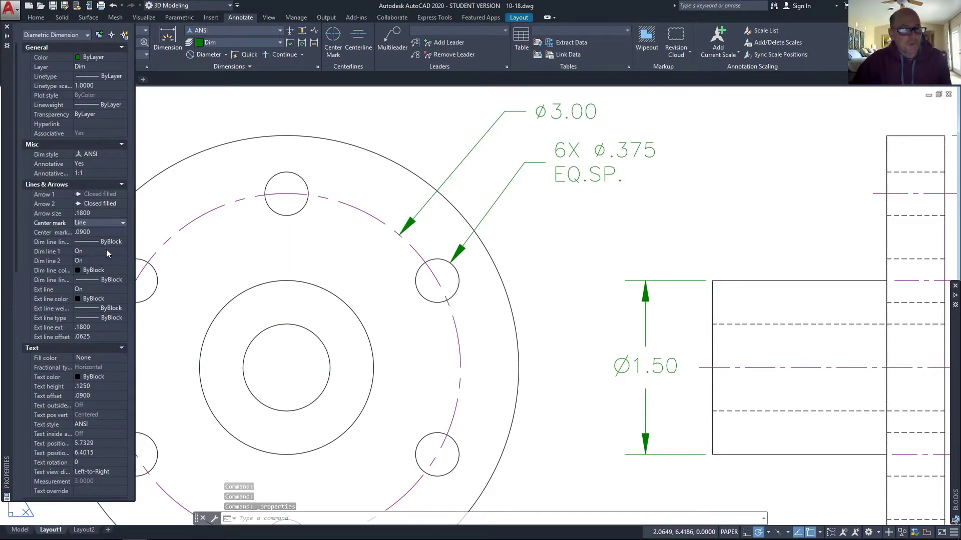
key(Escape)
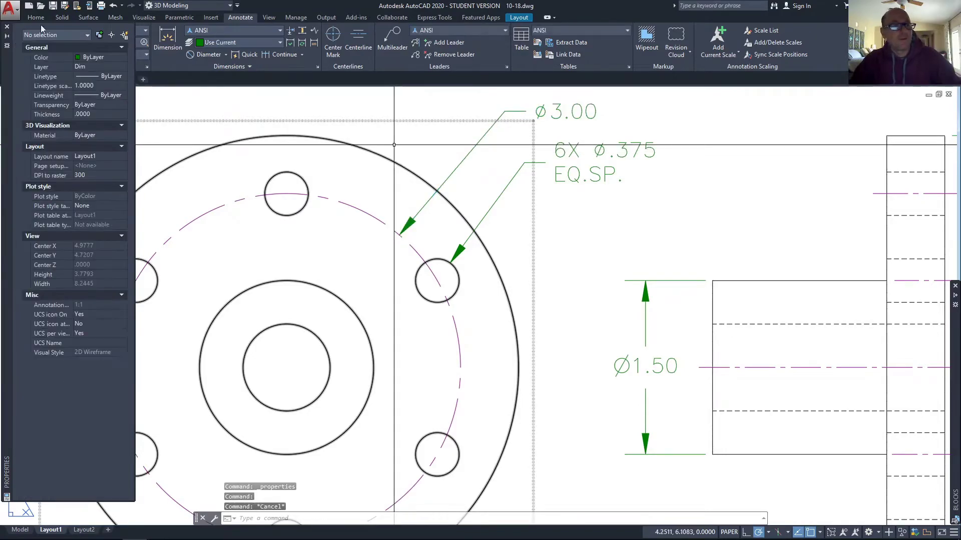
click(7, 26)
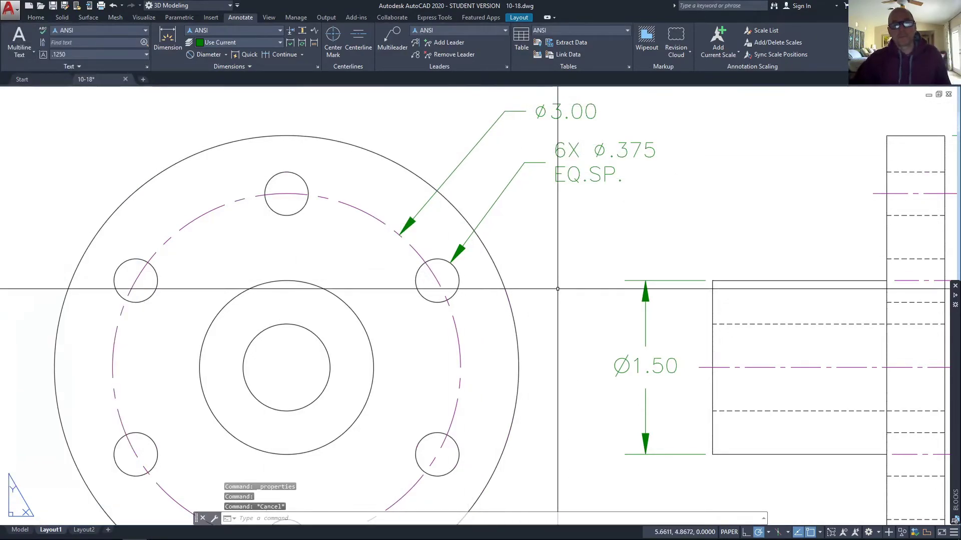
Add a center mark to the flange's outer circle in the front view, with centerlines extending past its edge
scroll(538, 288, down, 2)
middle_drag(539, 287, 521, 236)
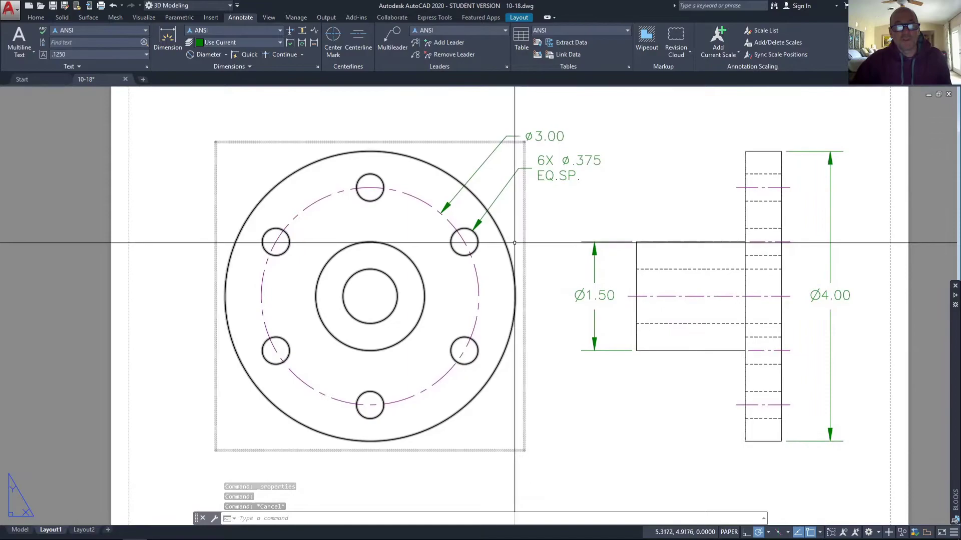
click(333, 35)
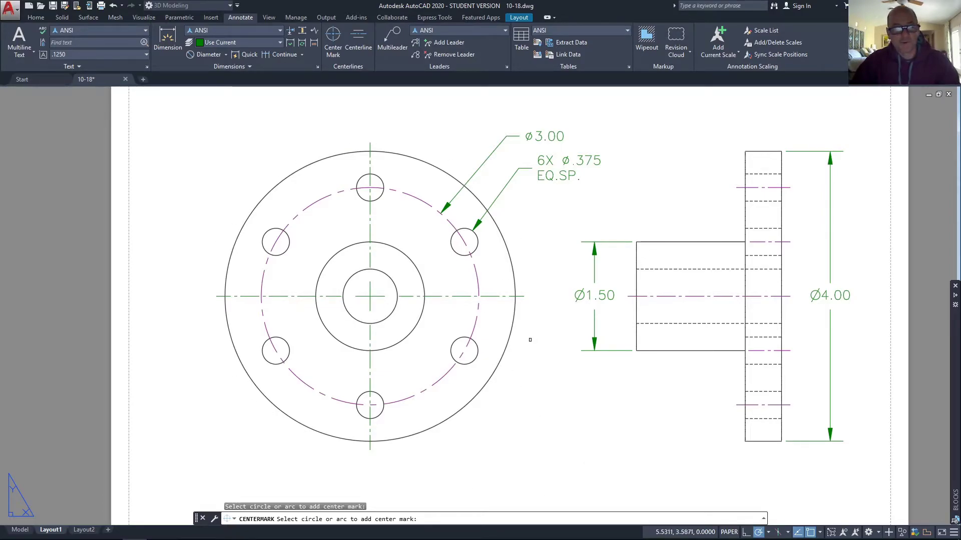
key(Escape)
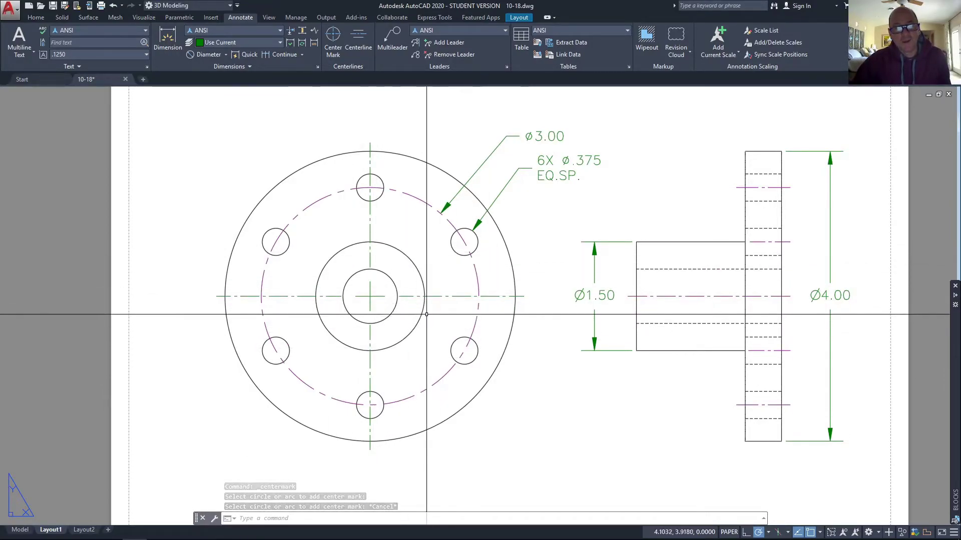
click(204, 54)
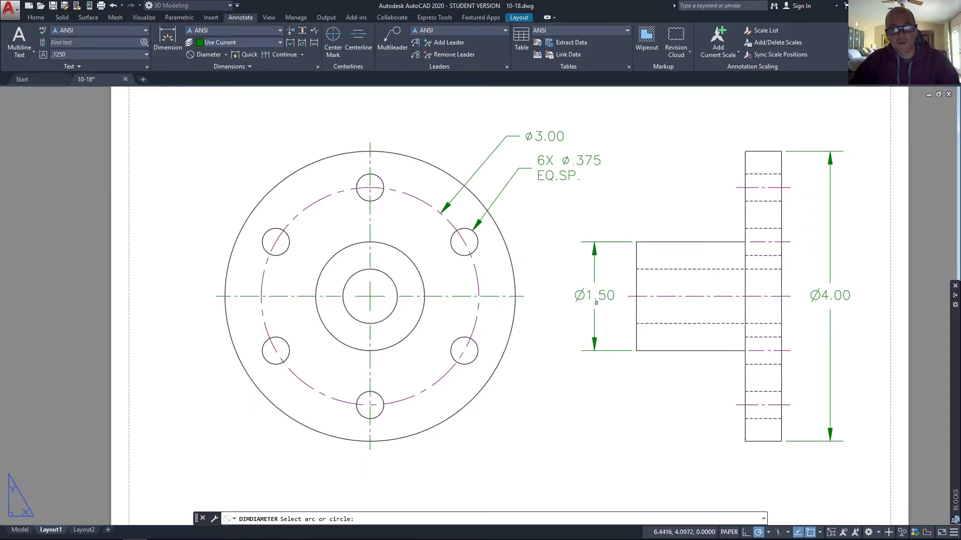
key(Escape)
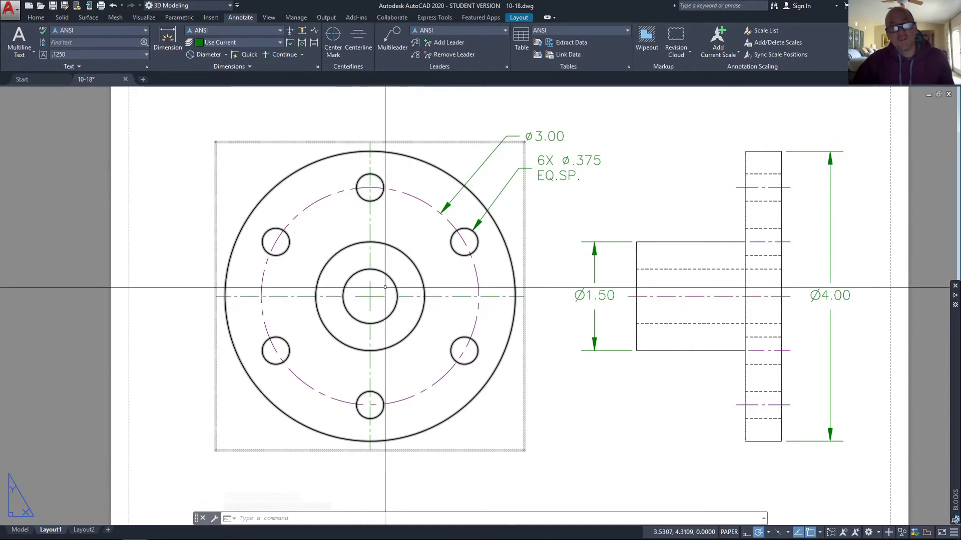
Add a vertical linear dimension between the bore's hidden lines at the hub's free end in the side view
click(225, 56)
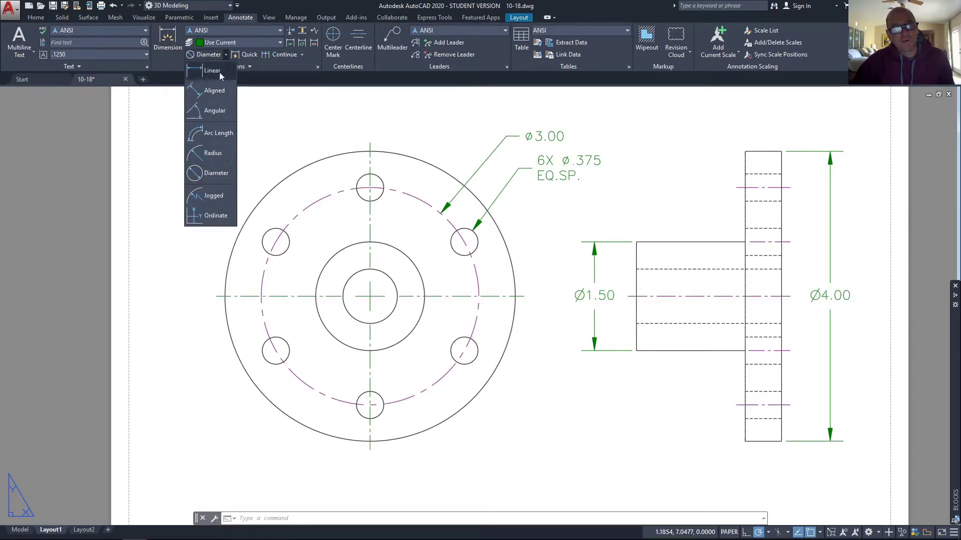
click(219, 72)
click(637, 270)
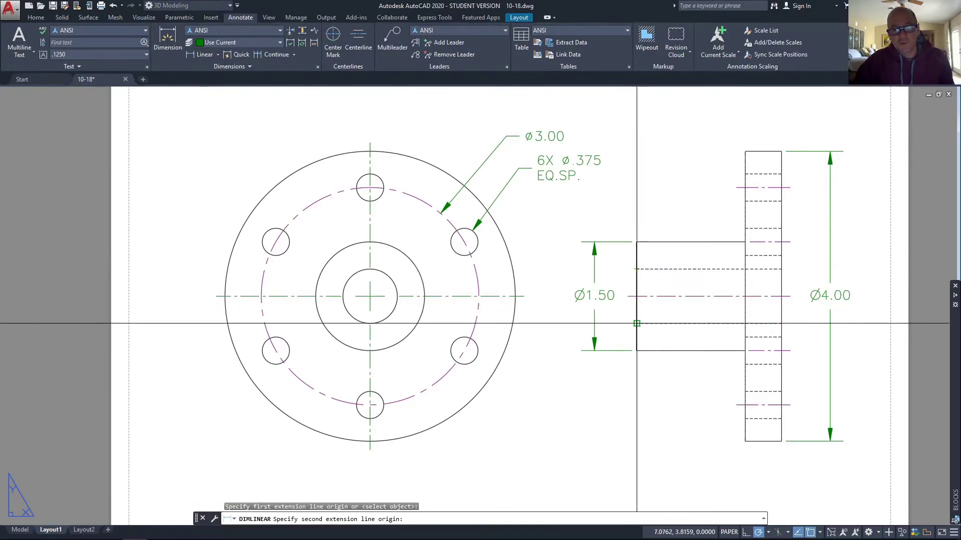
click(636, 323)
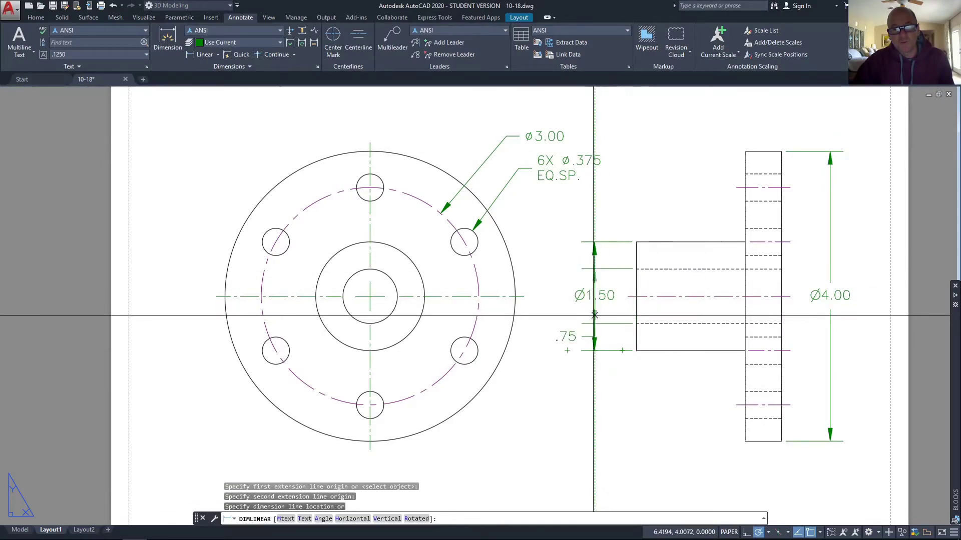
click(601, 316)
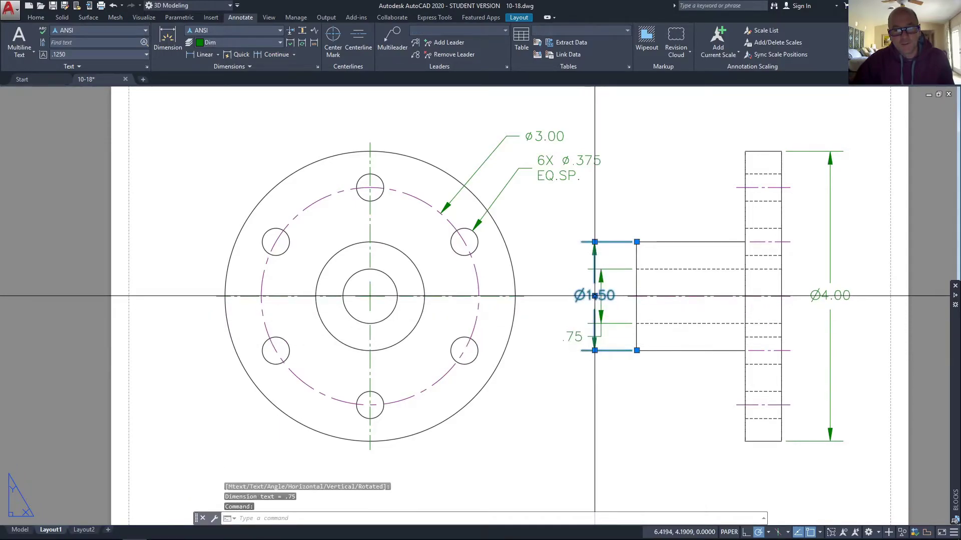
Move the hub's outside-diameter dimension farther from the side view and center the bore dimension's text between its arrows
click(595, 296)
key(Escape)
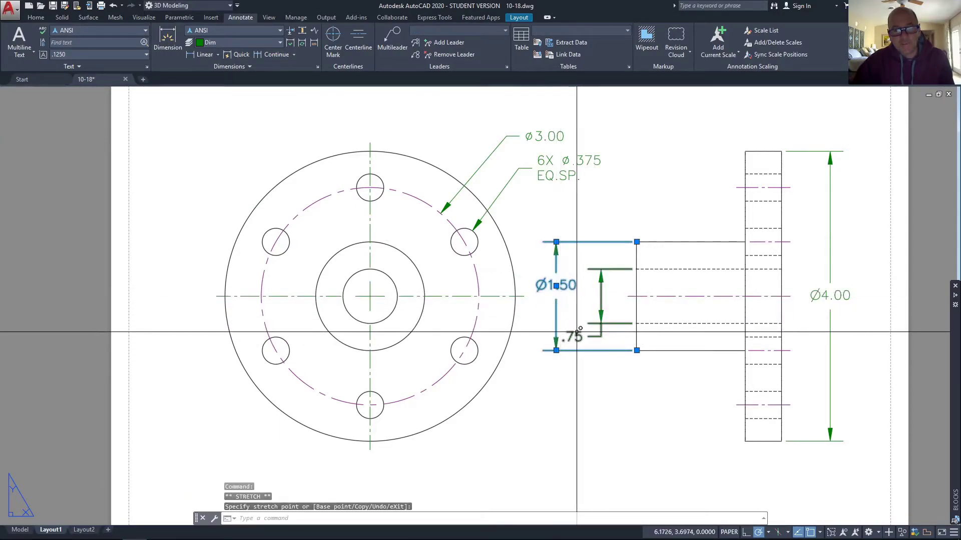
click(575, 335)
click(571, 336)
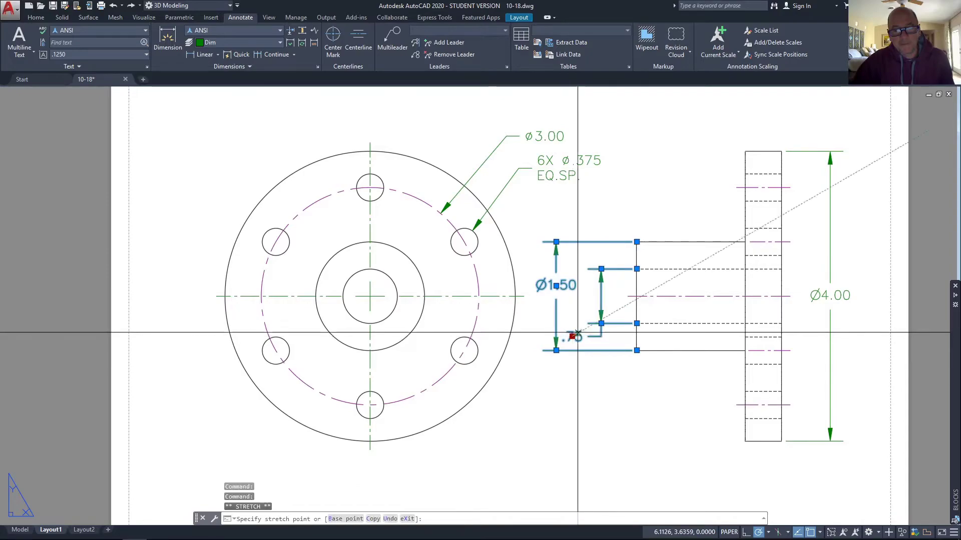
click(603, 299)
key(Escape)
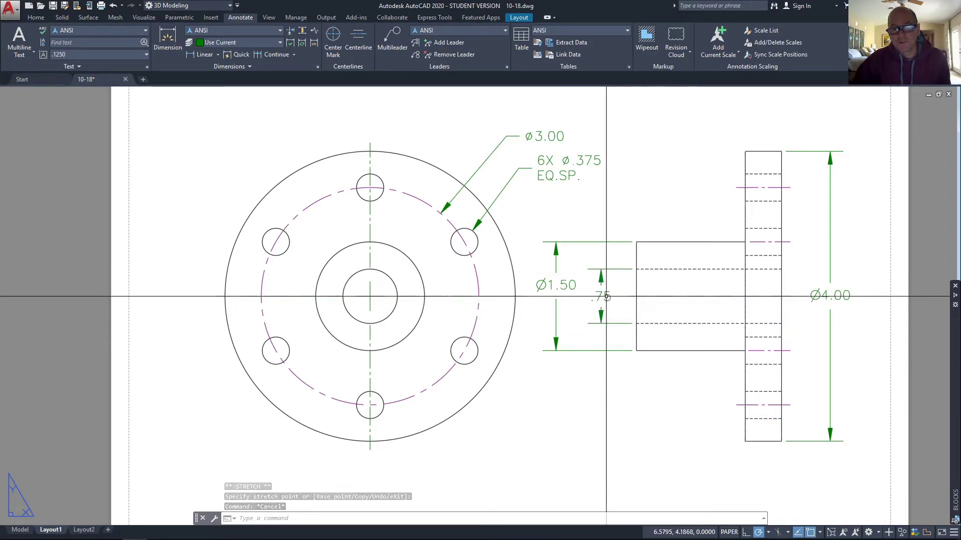
Delete the bore's linear dimension from the side view
scroll(608, 293, down, 1)
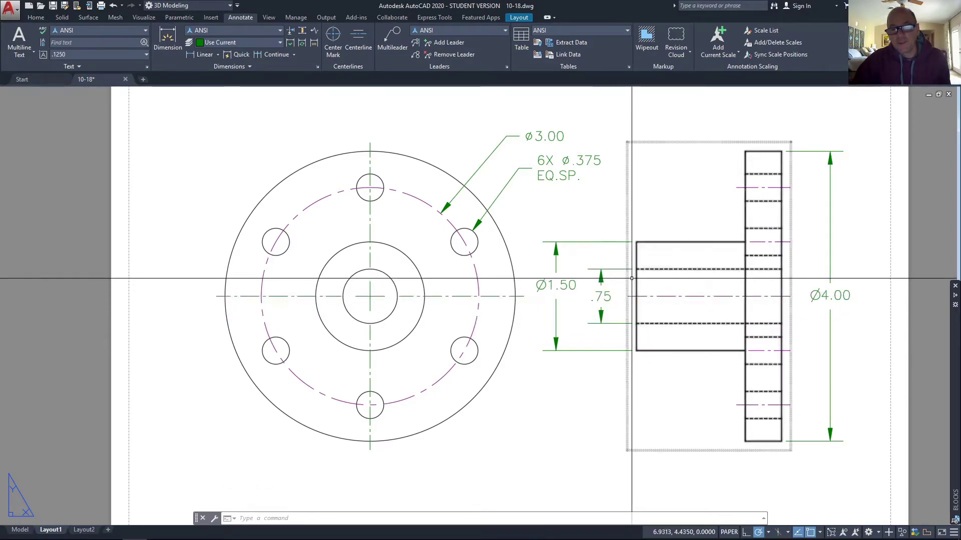
scroll(603, 270, up, 8)
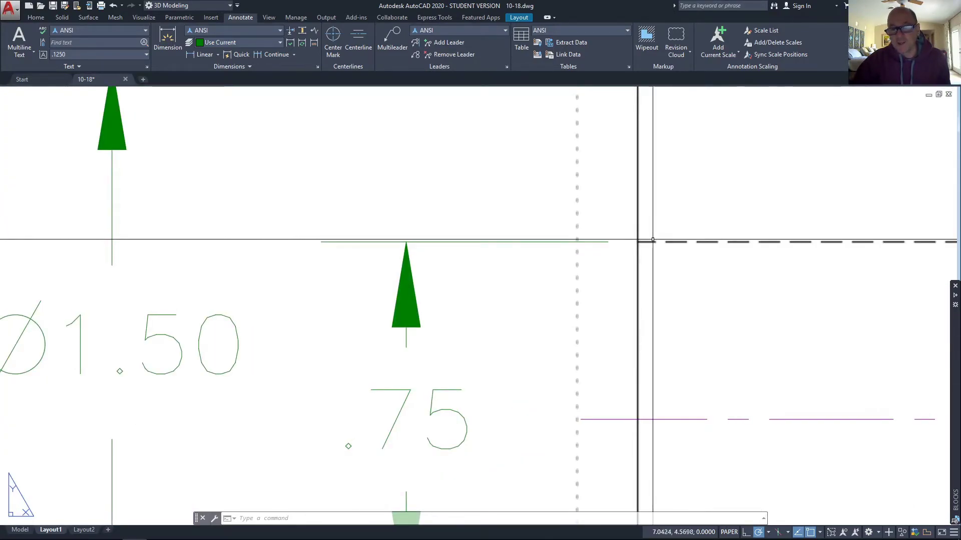
scroll(675, 261, down, 5)
scroll(675, 320, up, 2)
mouse_move(675, 320)
middle_down()
mouse_move(675, 333)
mouse_move(644, 283)
middle_up()
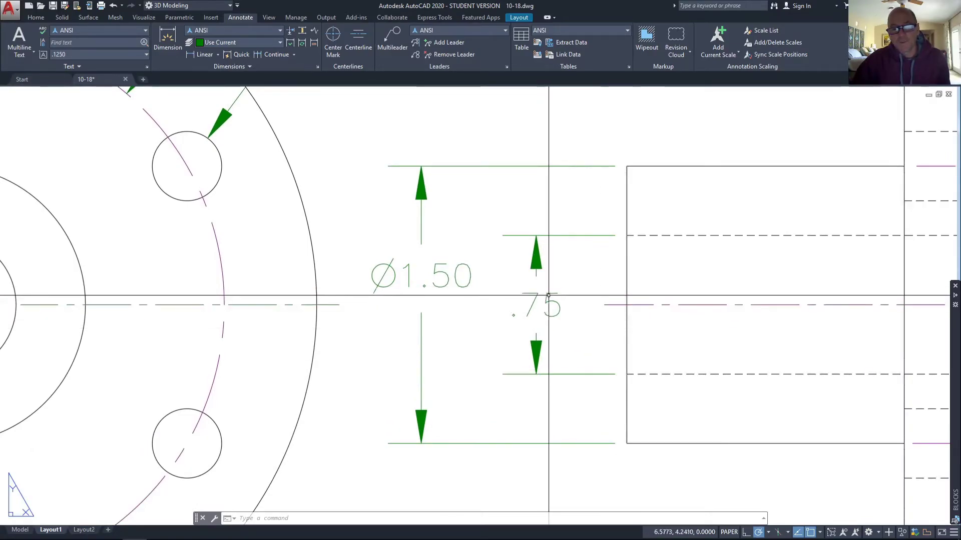
key(Delete)
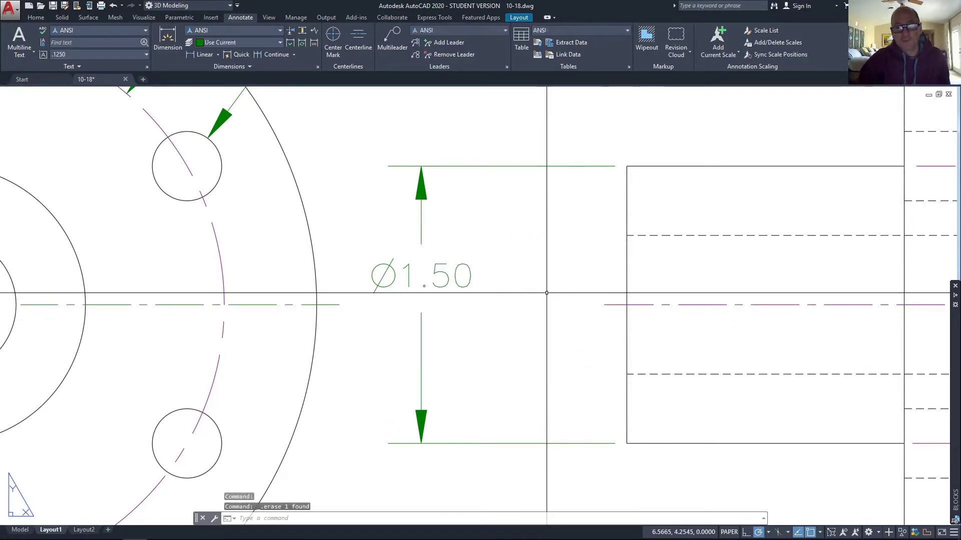
Move the hub's outside-diameter dimension closer to the side view, aligning its text with the hub's centerline
click(468, 271)
click(445, 280)
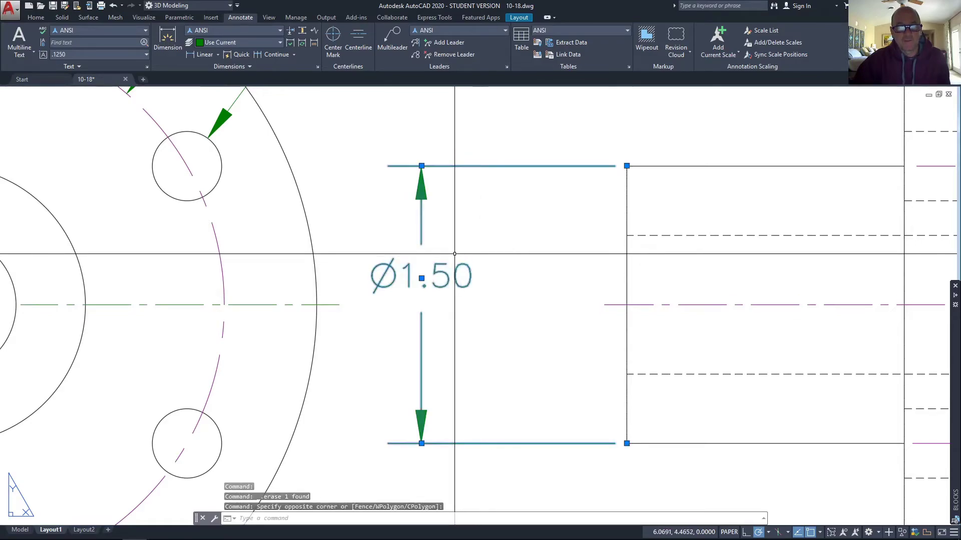
click(421, 278)
click(488, 304)
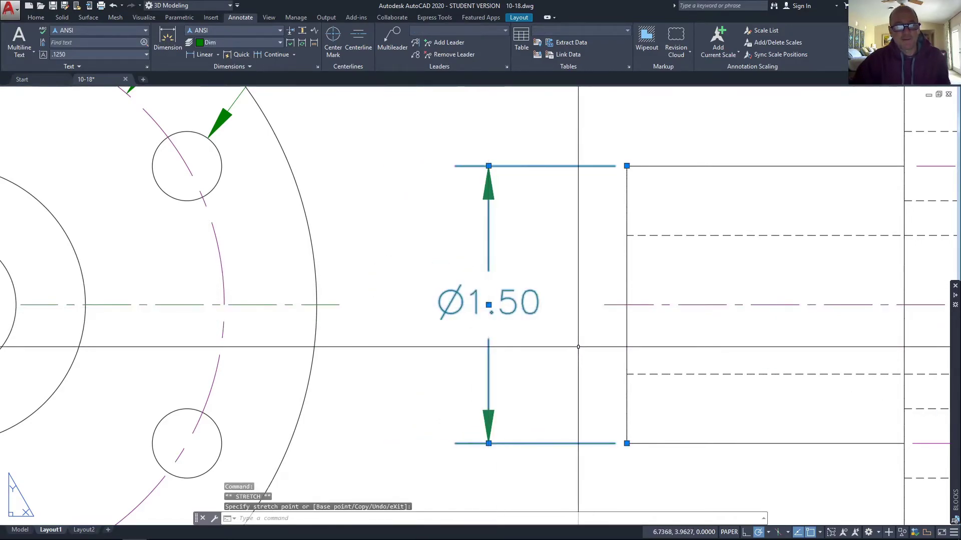
middle_drag(578, 348, 796, 367)
key(Escape)
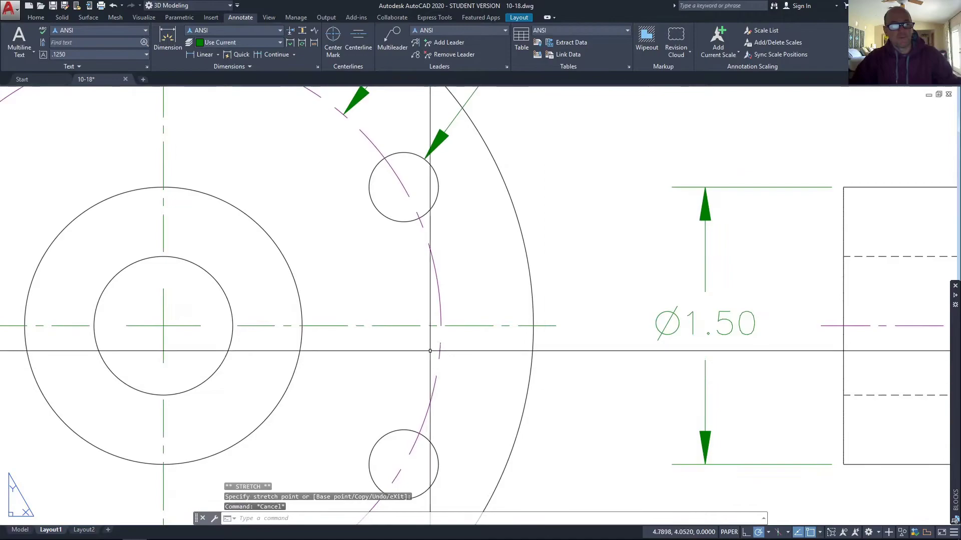
Dimension the diameter of the central bore in the front view
middle_drag(551, 326, 752, 276)
scroll(537, 279, down, 5)
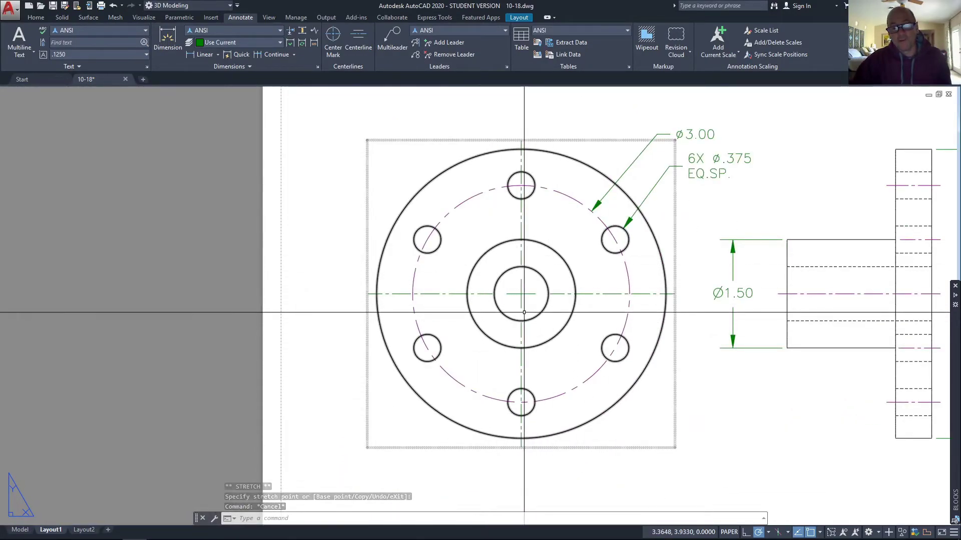
click(218, 55)
click(217, 174)
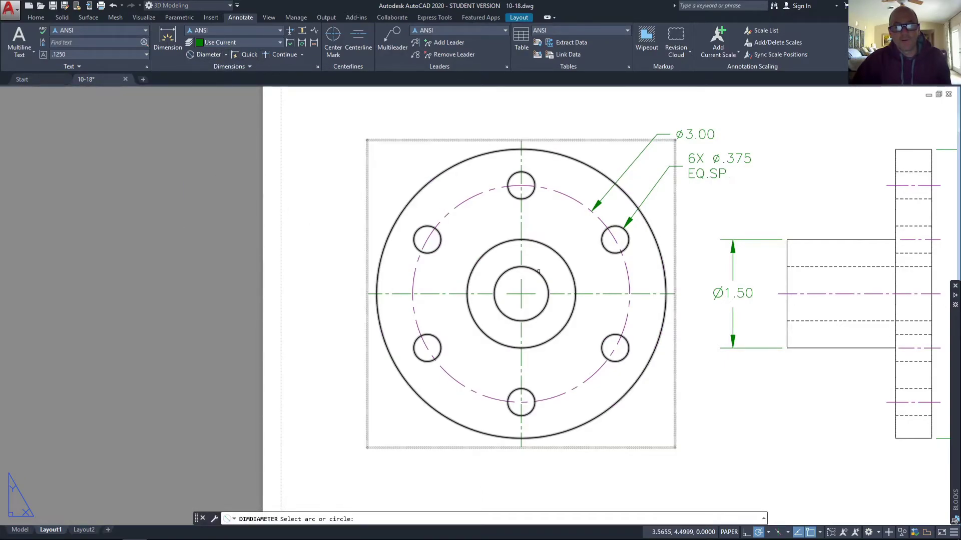
click(538, 272)
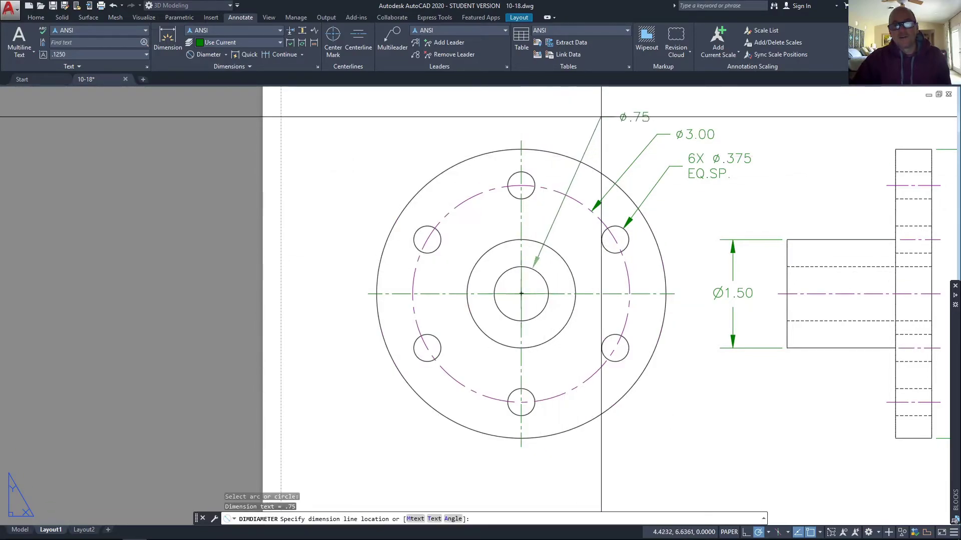
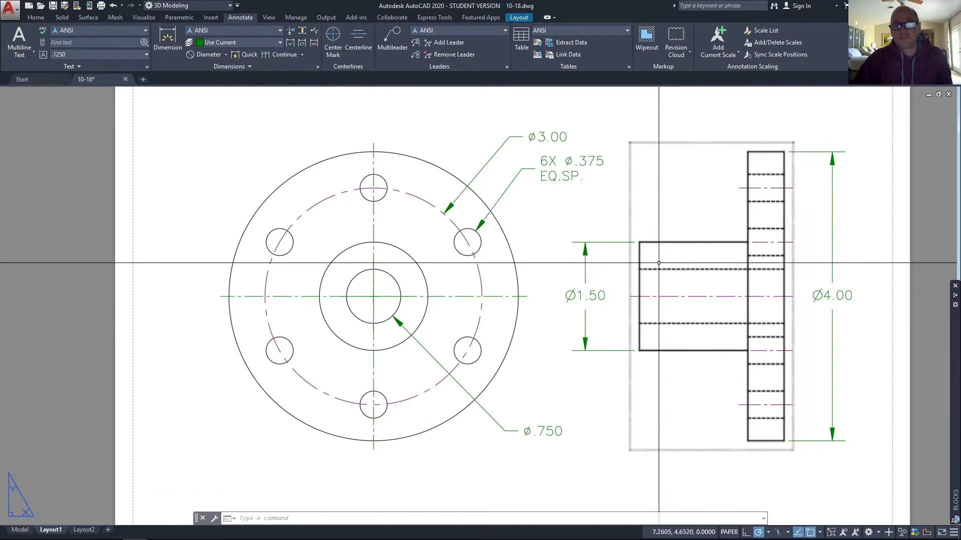
Dimension the flange's thickness with a linear dimension above the side view
click(226, 54)
click(217, 74)
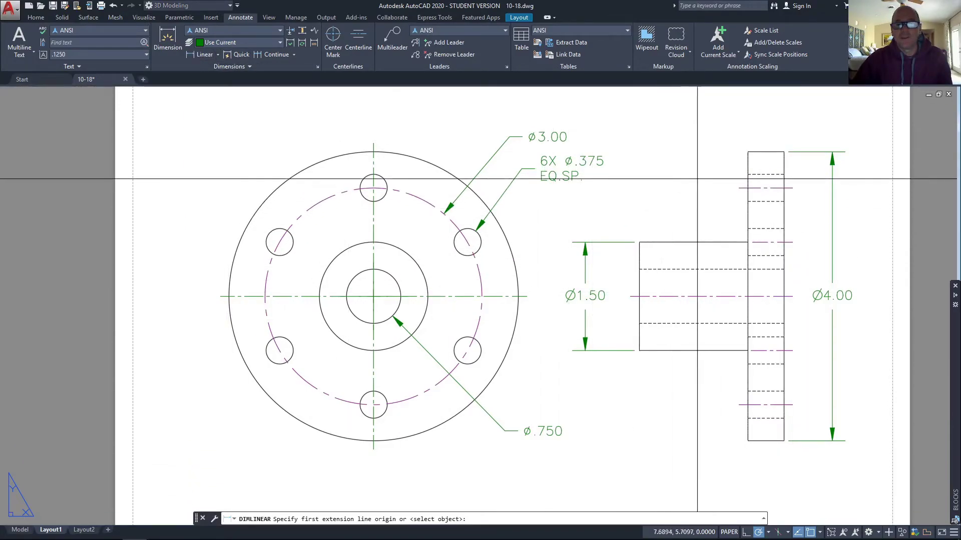
click(783, 151)
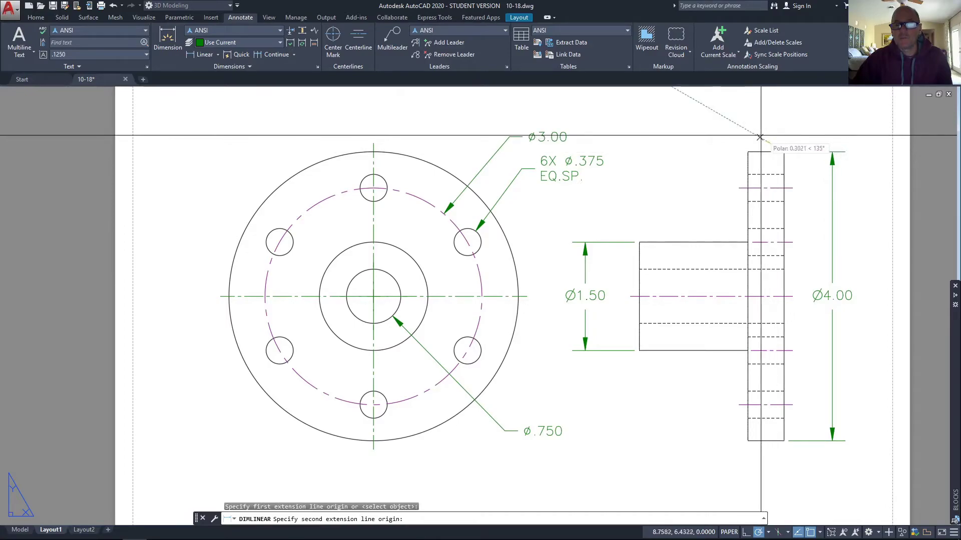
click(747, 151)
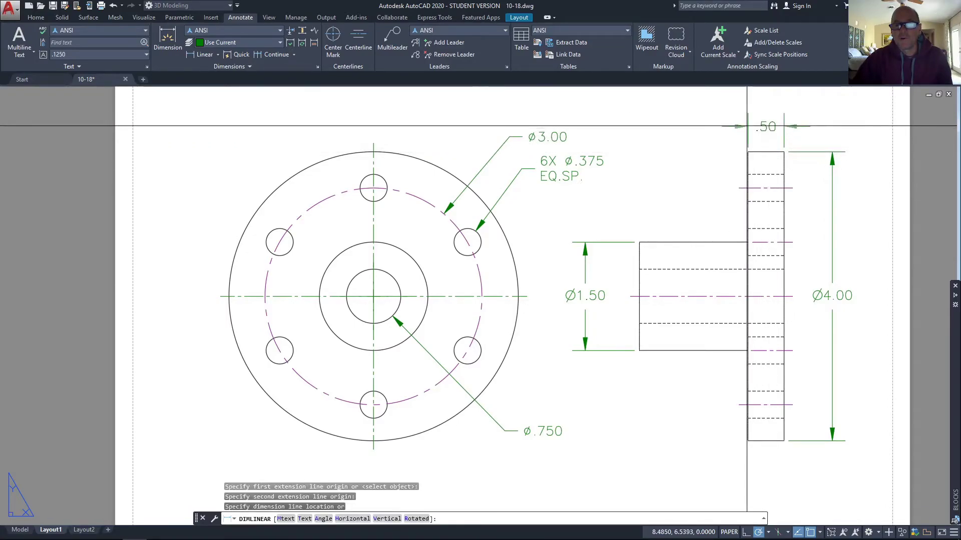
click(747, 126)
Dimension the overall length from the flange face to the hub's free end, placed above the flange-thickness dimension
key(Return)
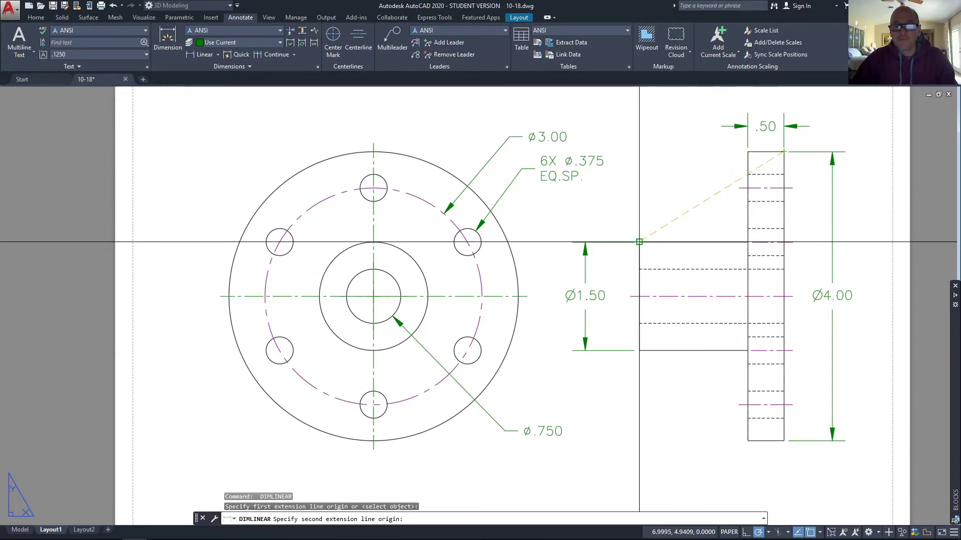
click(639, 242)
click(692, 100)
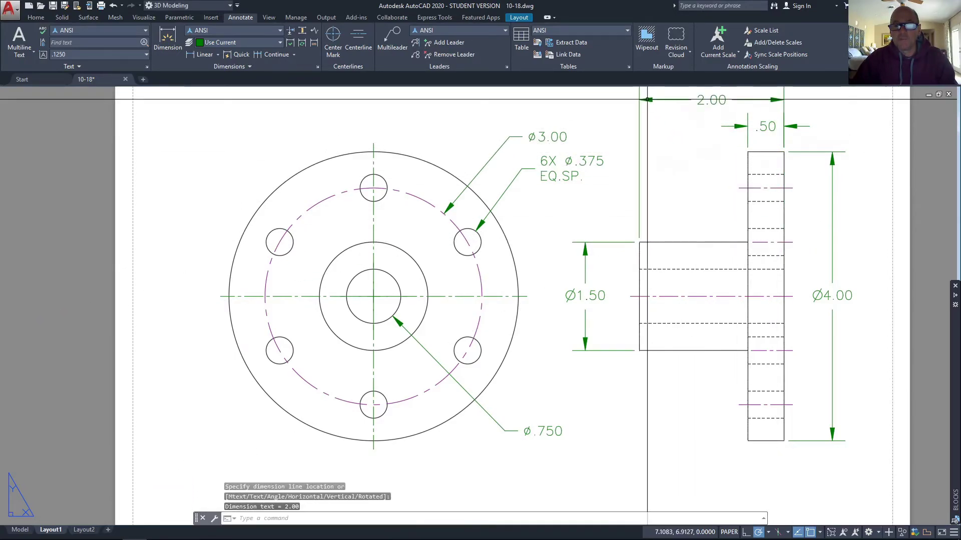
Set the precision of the flange-thickness dimension to three decimal places
middle_drag(692, 209, 692, 302)
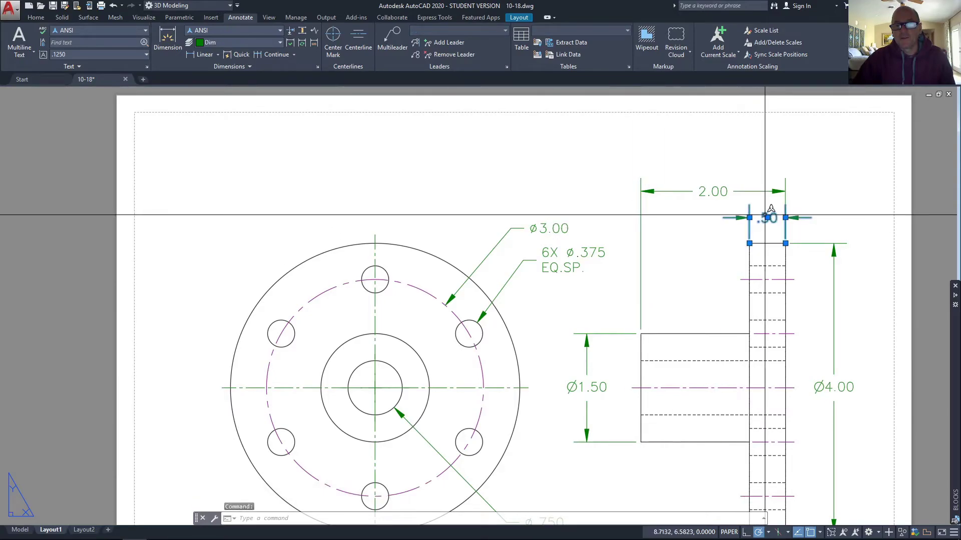
right_click(764, 212)
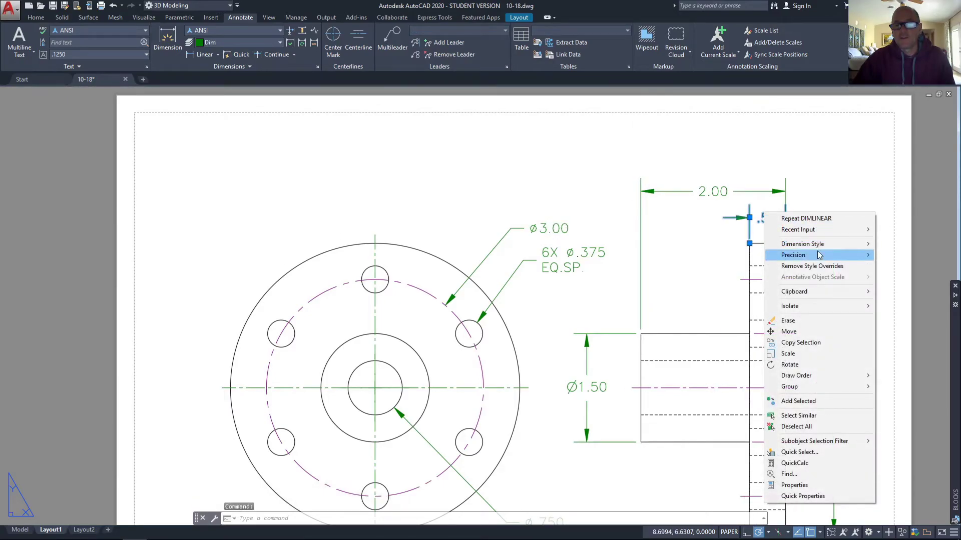
mouse_move(871, 259)
click(896, 287)
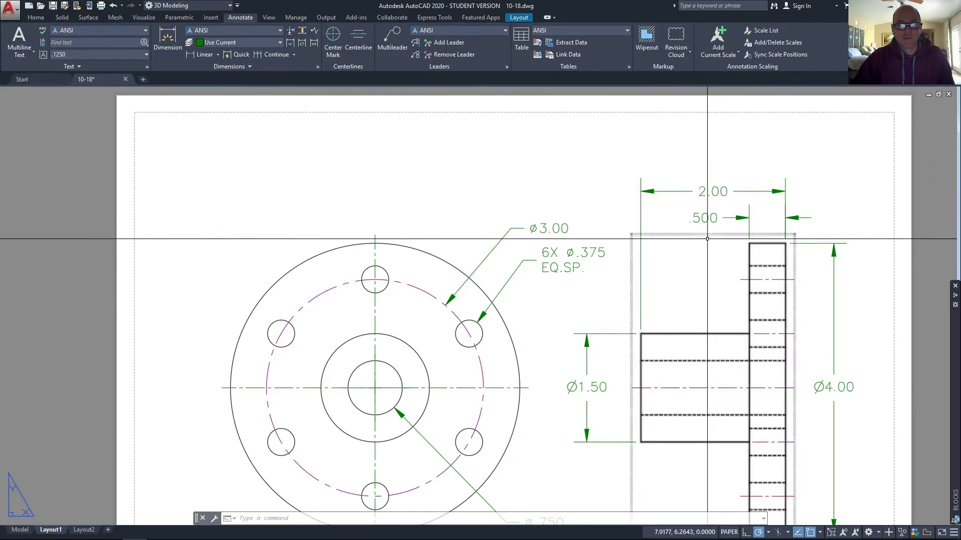
Draw a centerline about 0.80 long at 150° on layer Cen across the front view's upper-left bolt hole
scroll(681, 339, down, 5)
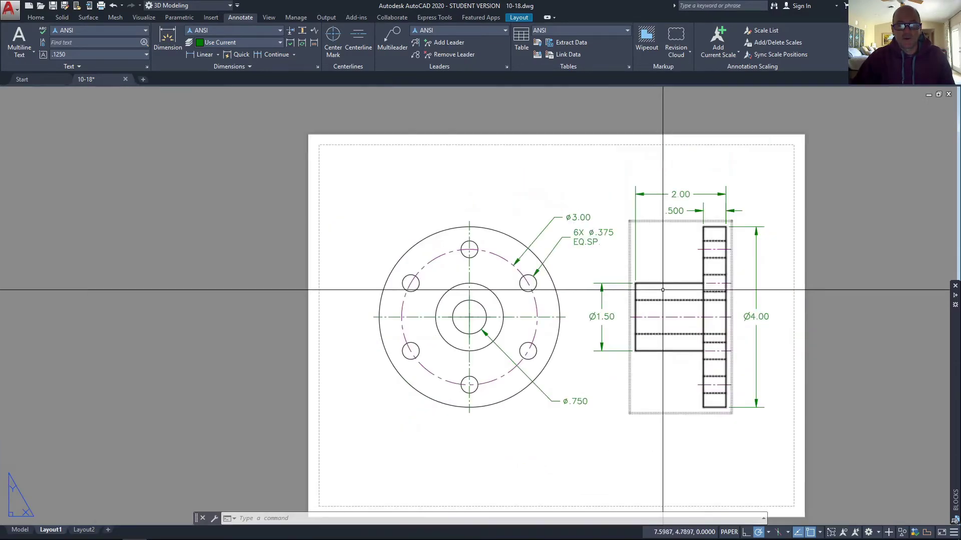
middle_drag(684, 323, 639, 303)
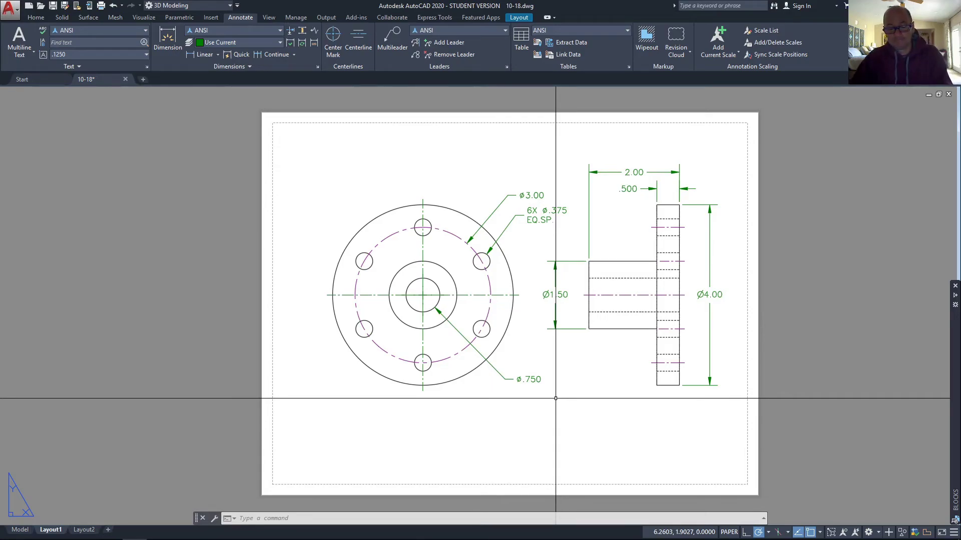
scroll(441, 335, up, 3)
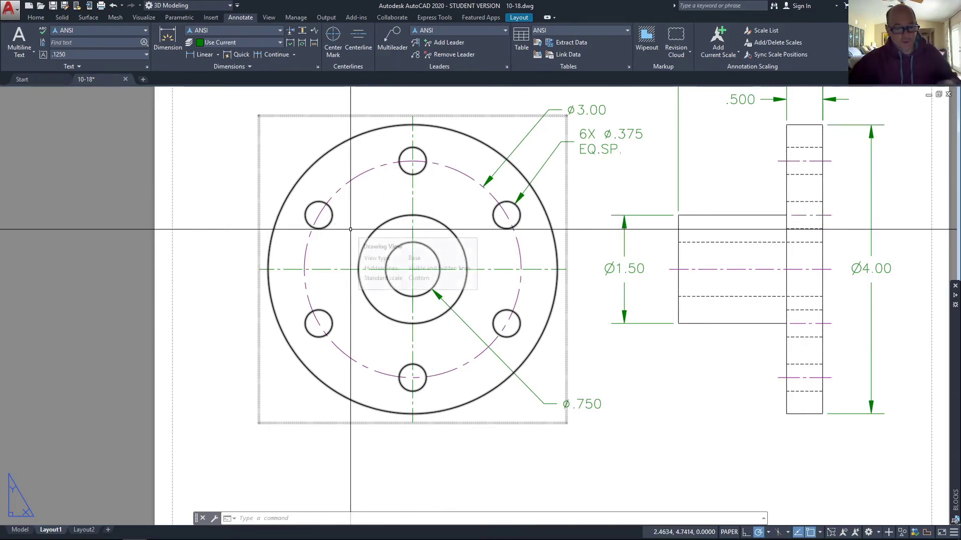
click(35, 17)
click(739, 33)
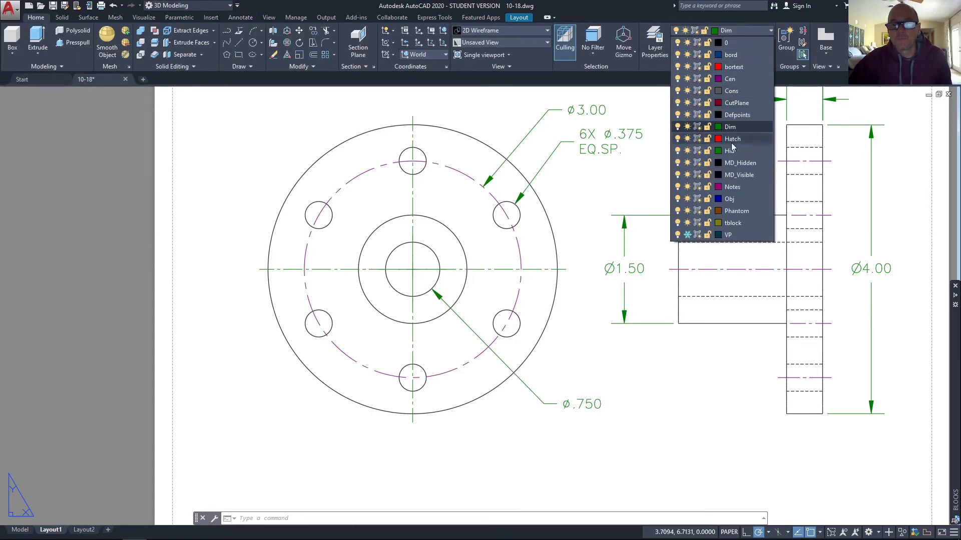
click(730, 80)
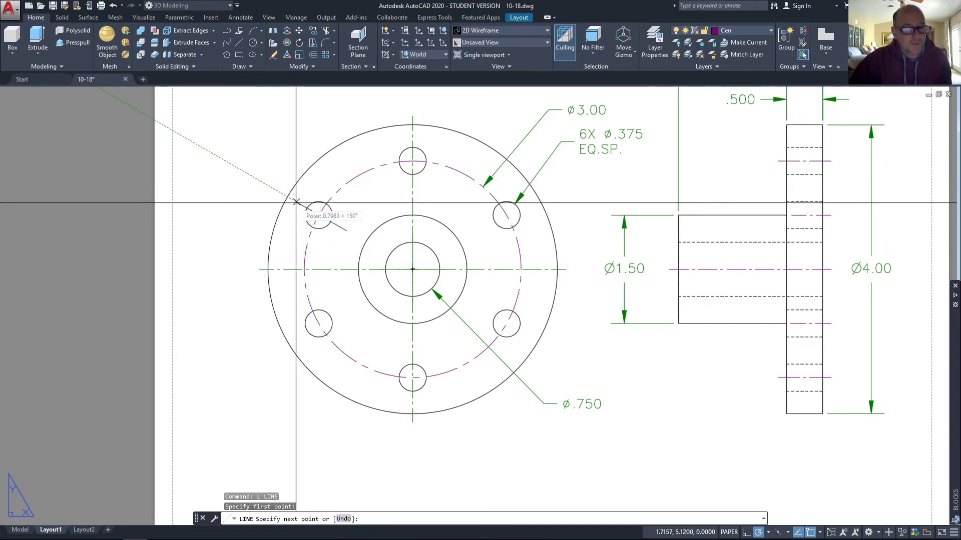
click(297, 203)
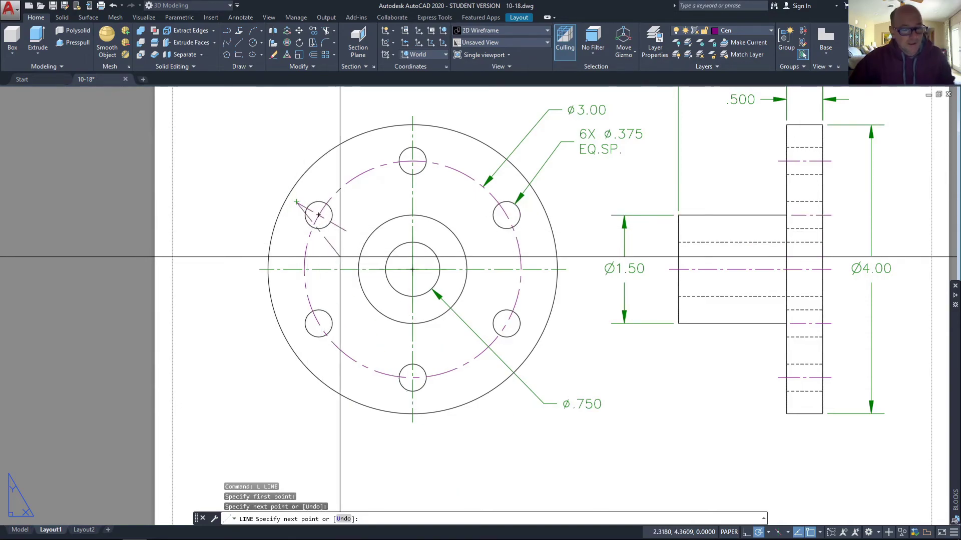
key(Return)
Move the new centerline by its midpoint onto the center of the upper-left bolt hole
scroll(341, 257, up, 5)
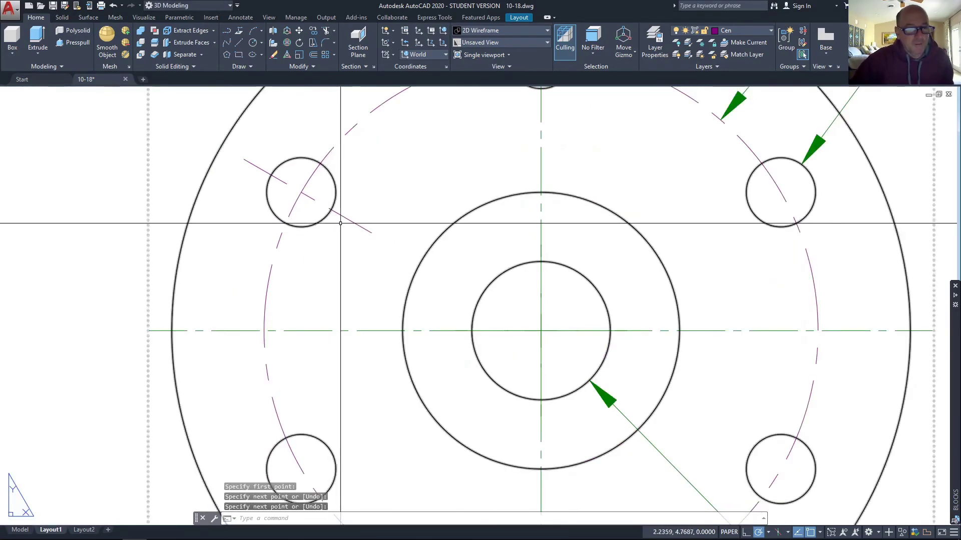
click(302, 193)
click(307, 196)
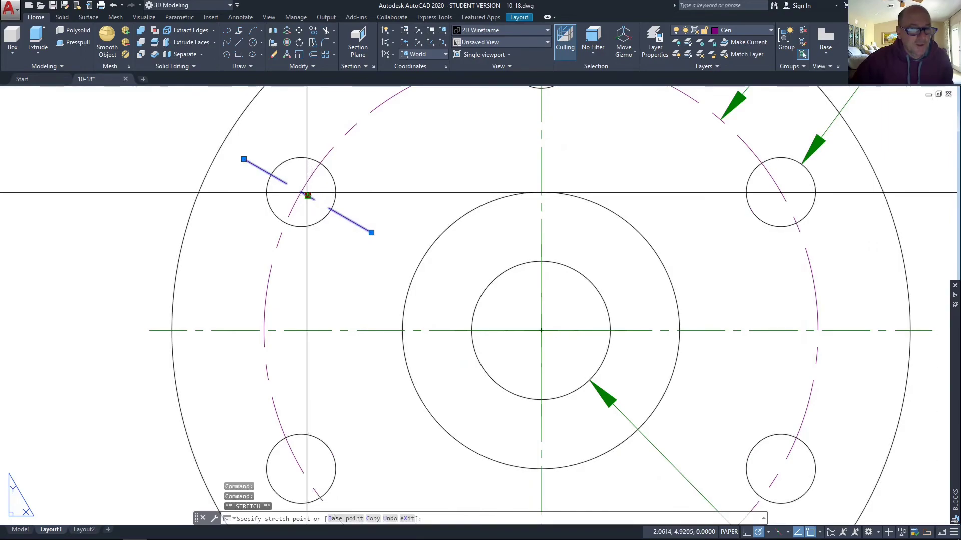
click(301, 192)
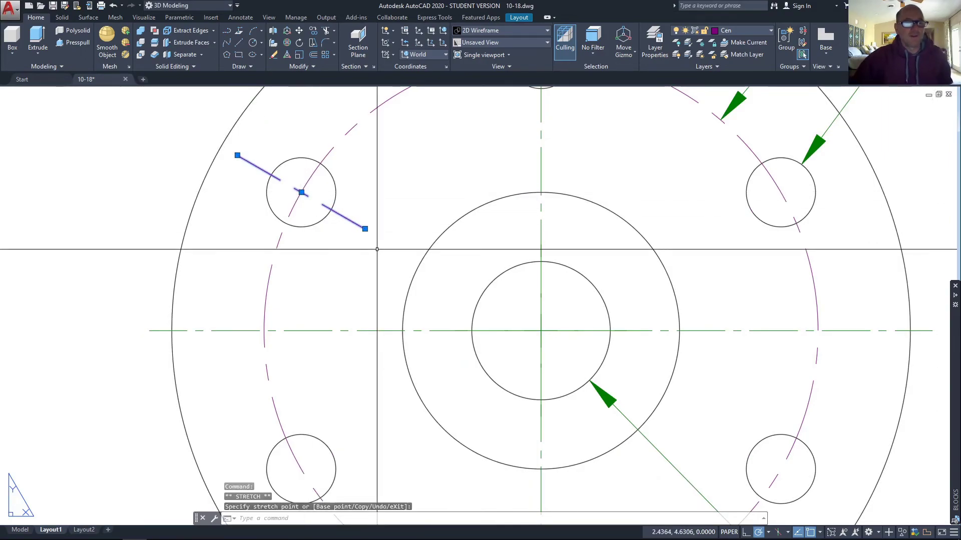
Mirror the upper-left bolt hole's centerline about the front view's horizontal centerline onto the lower-left hole, keeping the original
key(Escape)
scroll(427, 210, down, 5)
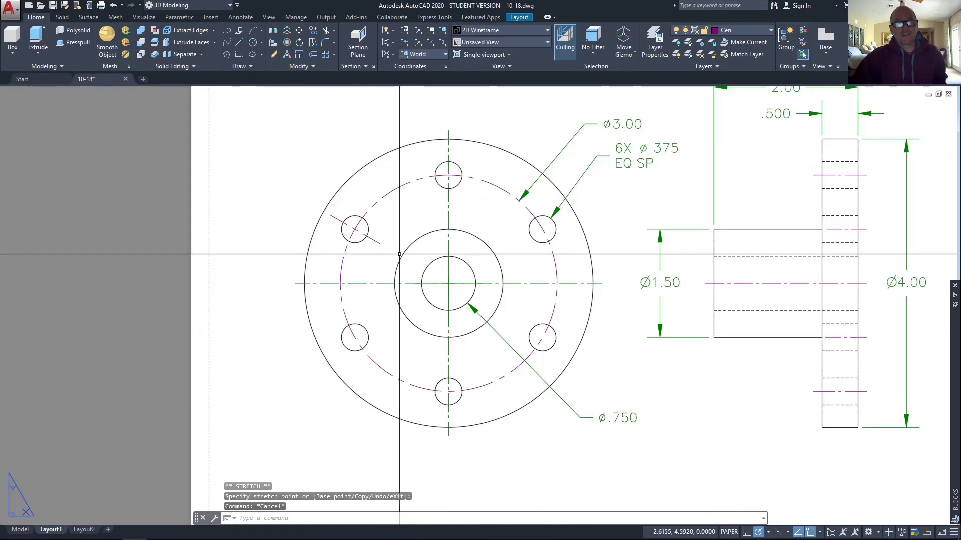
scroll(427, 210, up, 3)
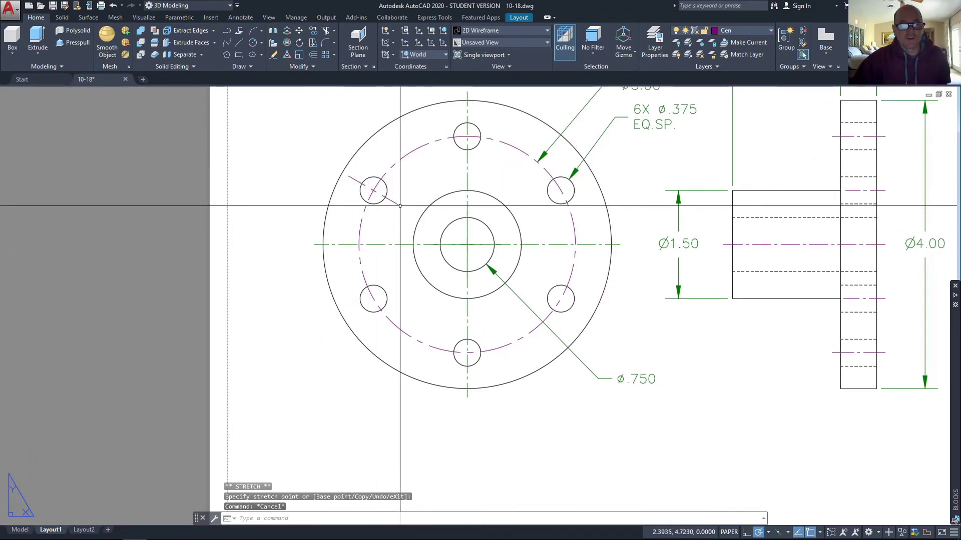
click(396, 204)
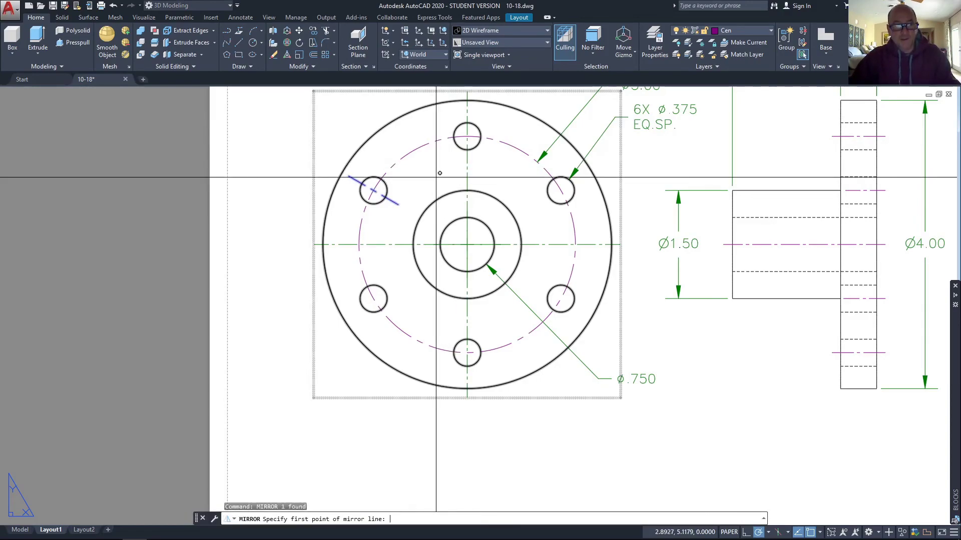
click(314, 245)
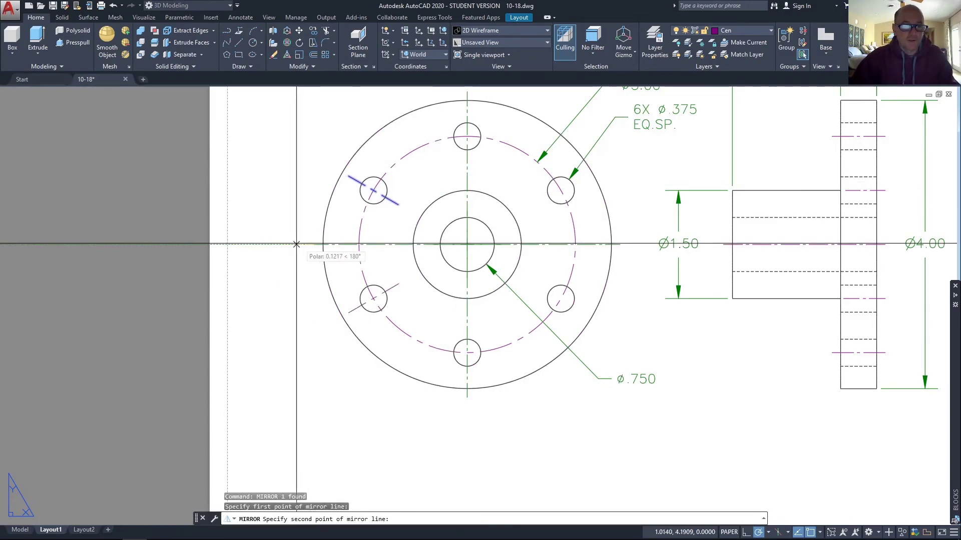
click(296, 244)
key(Return)
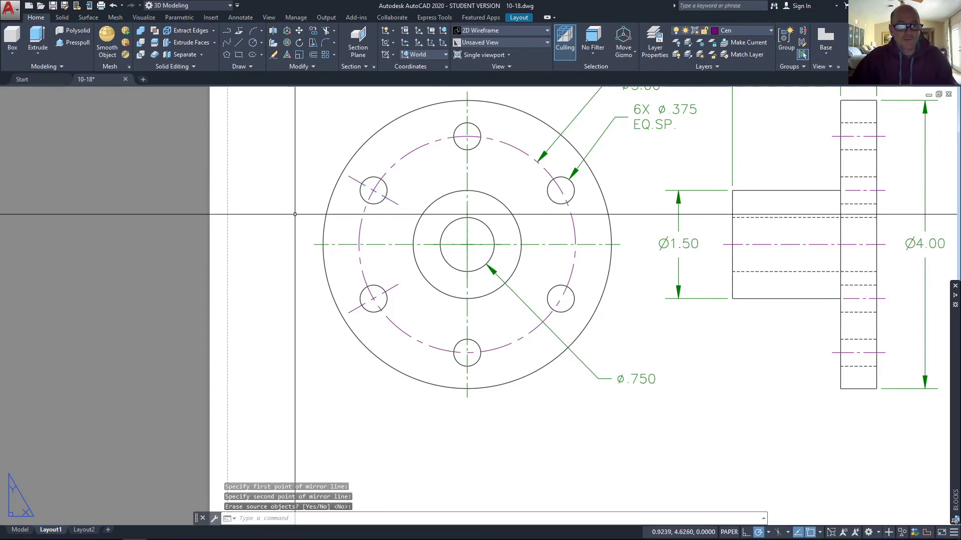
Mirror both left bolt-hole centerlines about the front view's vertical centerline onto the right-hand holes, keeping the originals
click(350, 310)
click(351, 178)
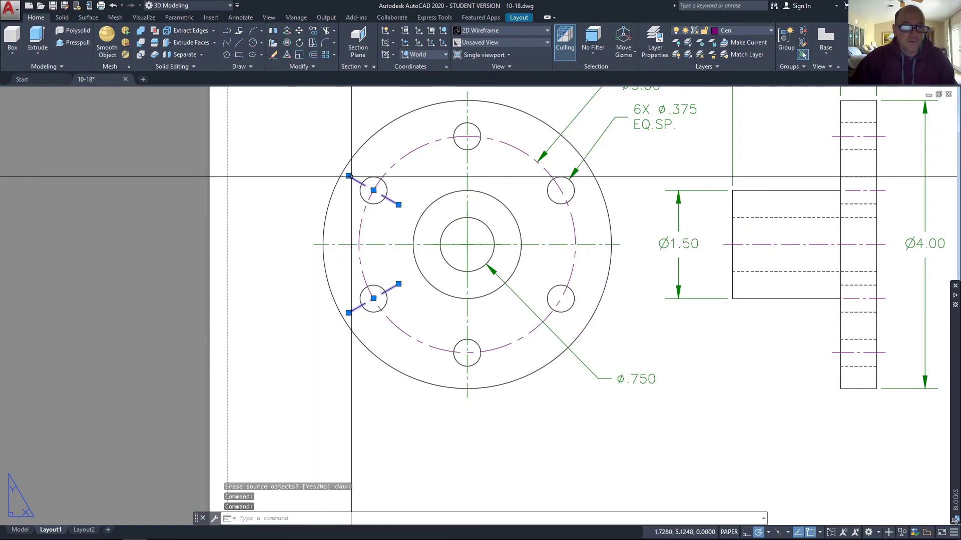
click(467, 245)
click(467, 174)
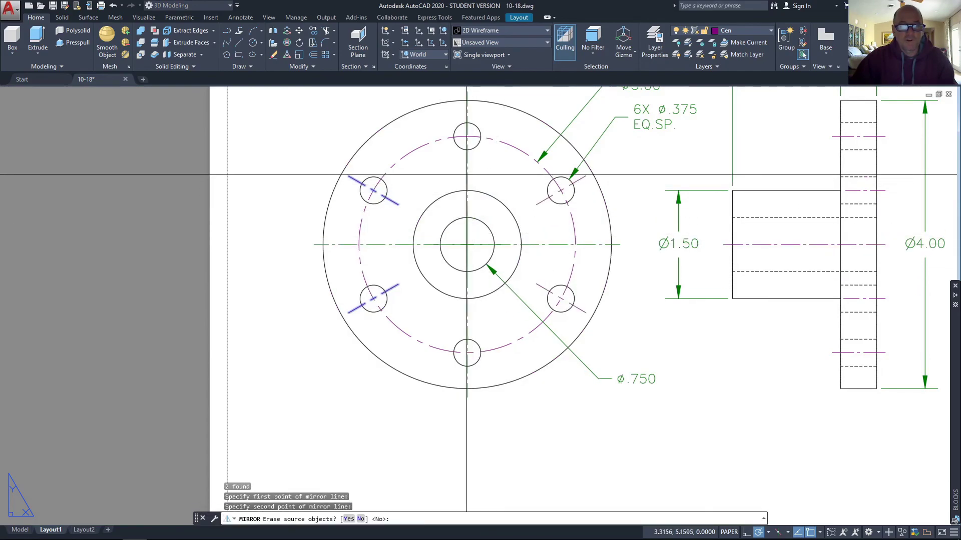
key(Return)
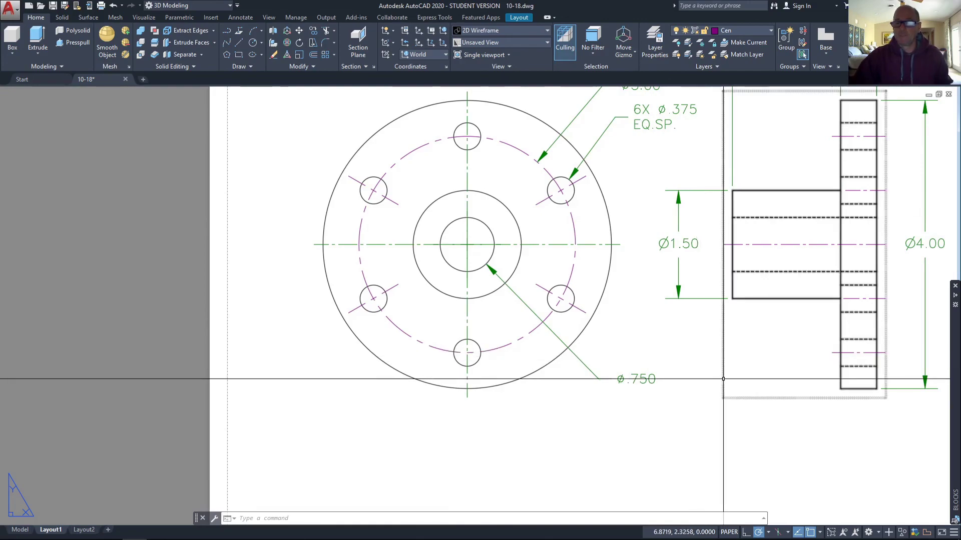
mouse_move(723, 377)
middle_down()
mouse_move(610, 422)
mouse_move(615, 370)
mouse_move(638, 317)
middle_up()
scroll(610, 422, down, 3)
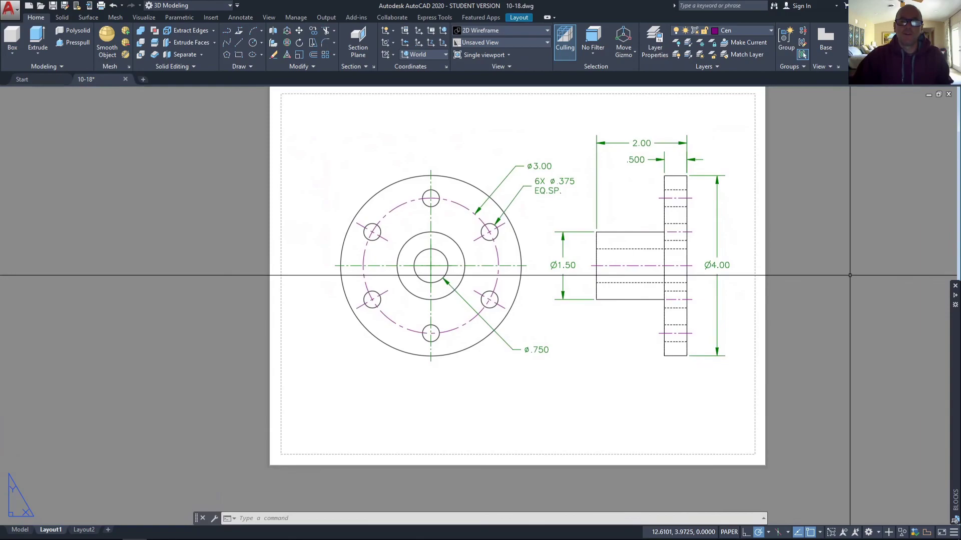